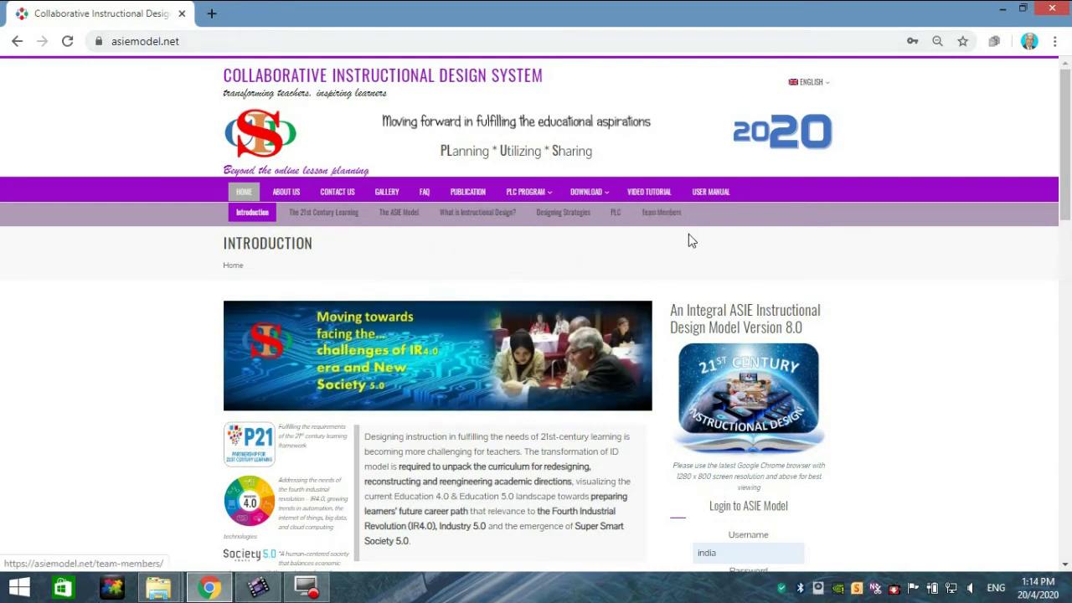
# Log in to ASIE Model using the pre-filled credentials in the homepage login box
pyautogui.scroll(-2, 750, 390)
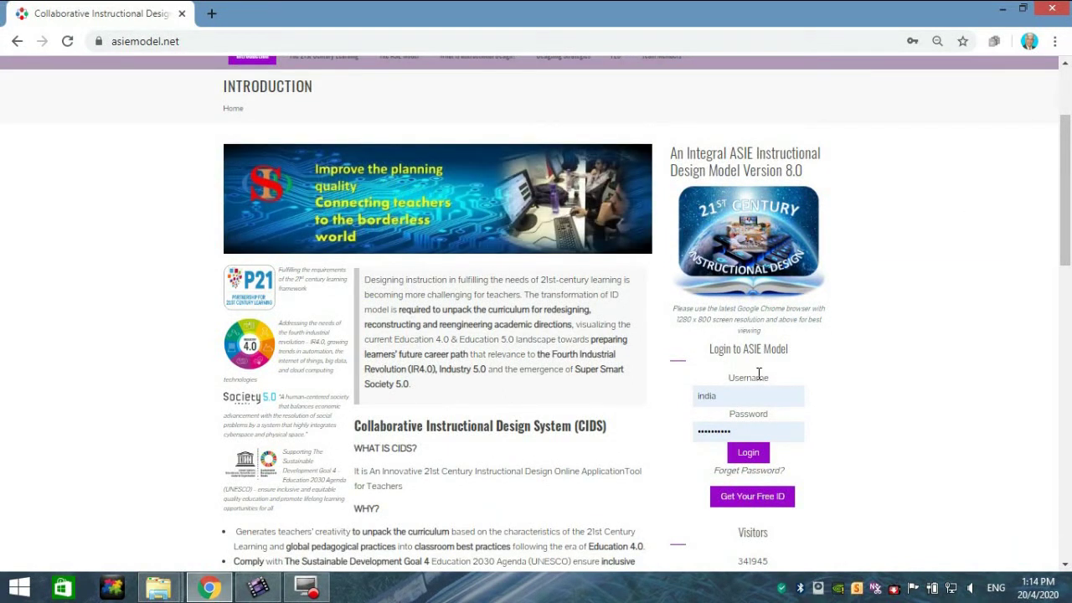
pyautogui.click(746, 457)
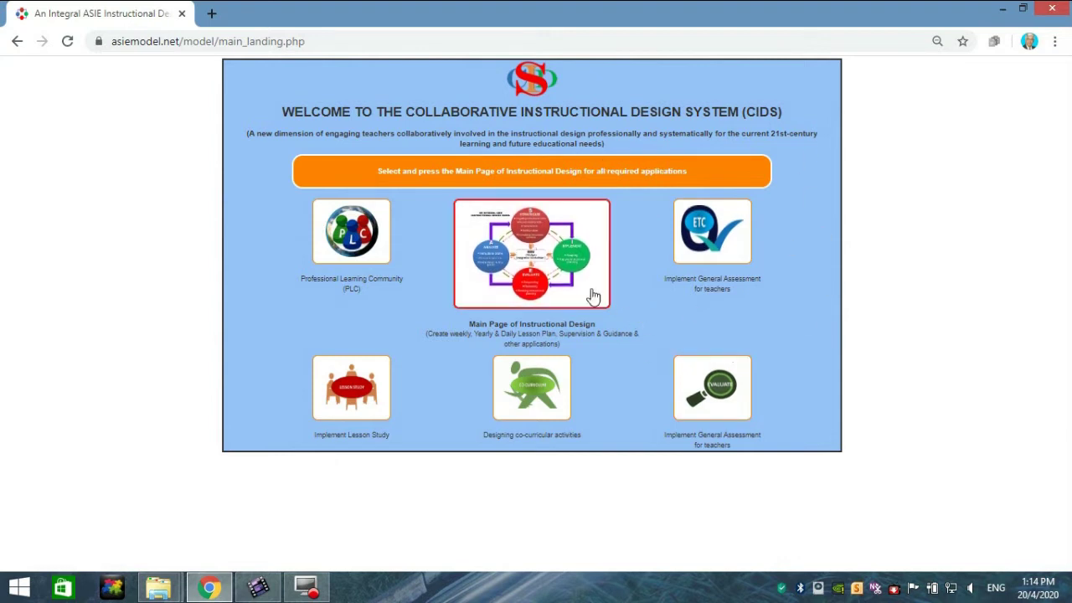
# Go from the Main Page of Instructional Design to the Digital Professional Learning Community page
pyautogui.click(542, 257)
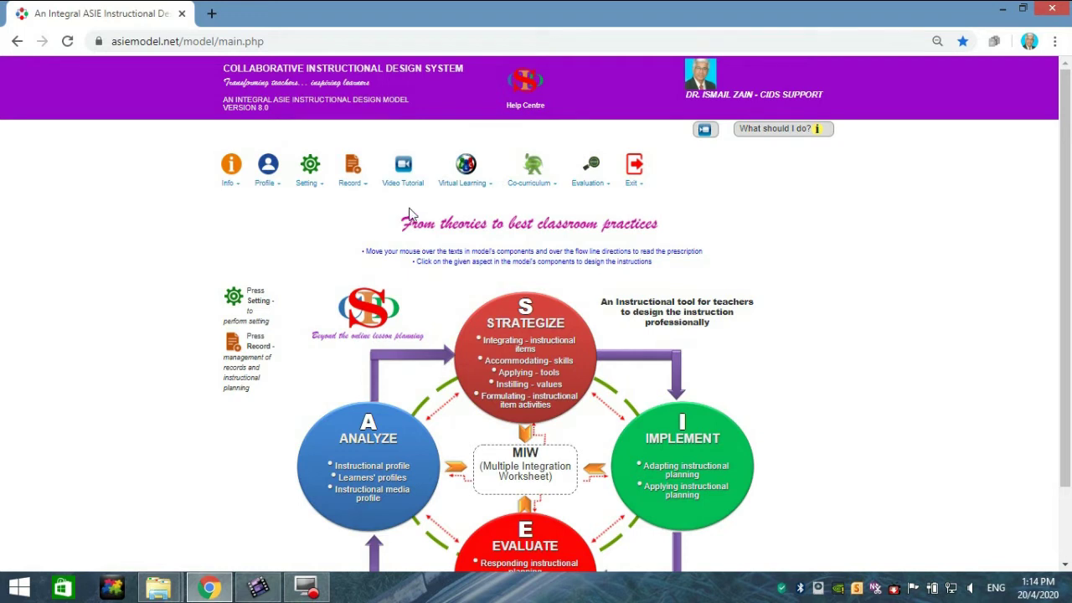
pyautogui.moveTo(494, 192)
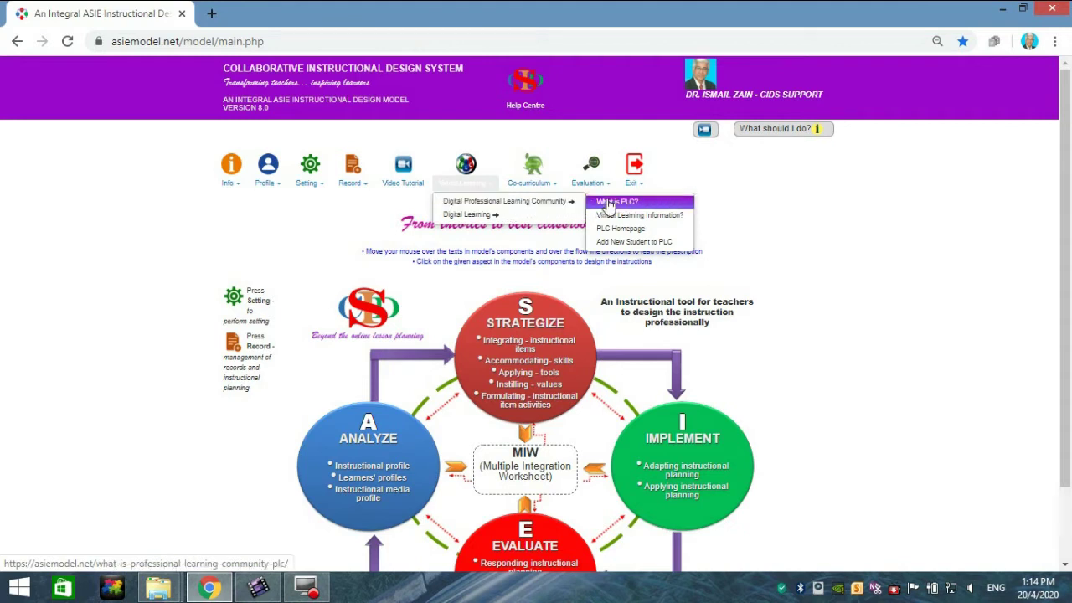
pyautogui.click(660, 235)
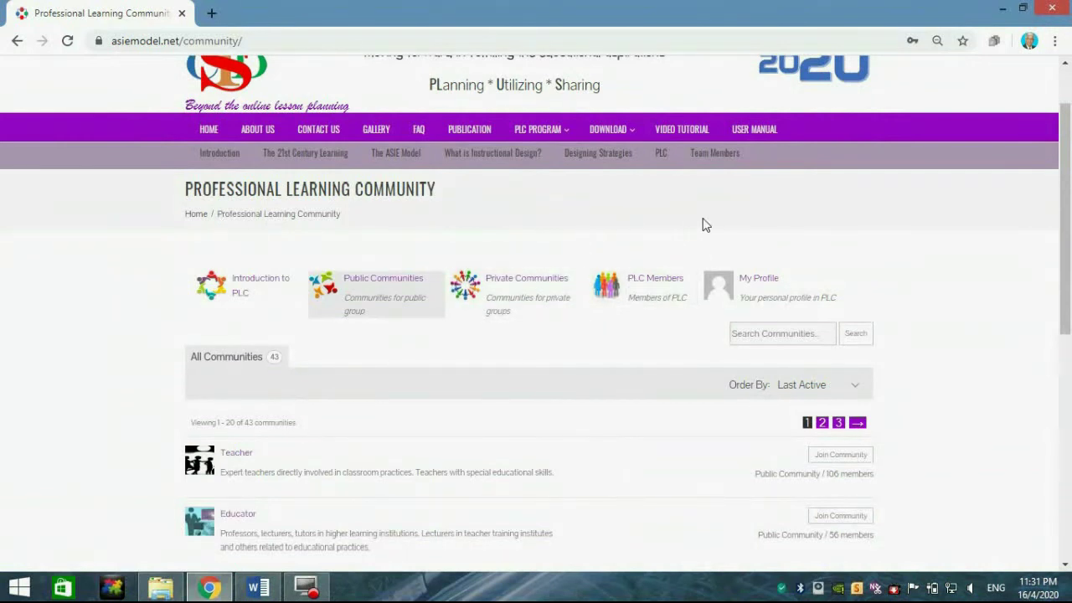
# Open My Profile from the PLC Homepage and bring up its base profile Edit form
pyautogui.scroll(-1, 686, 223)
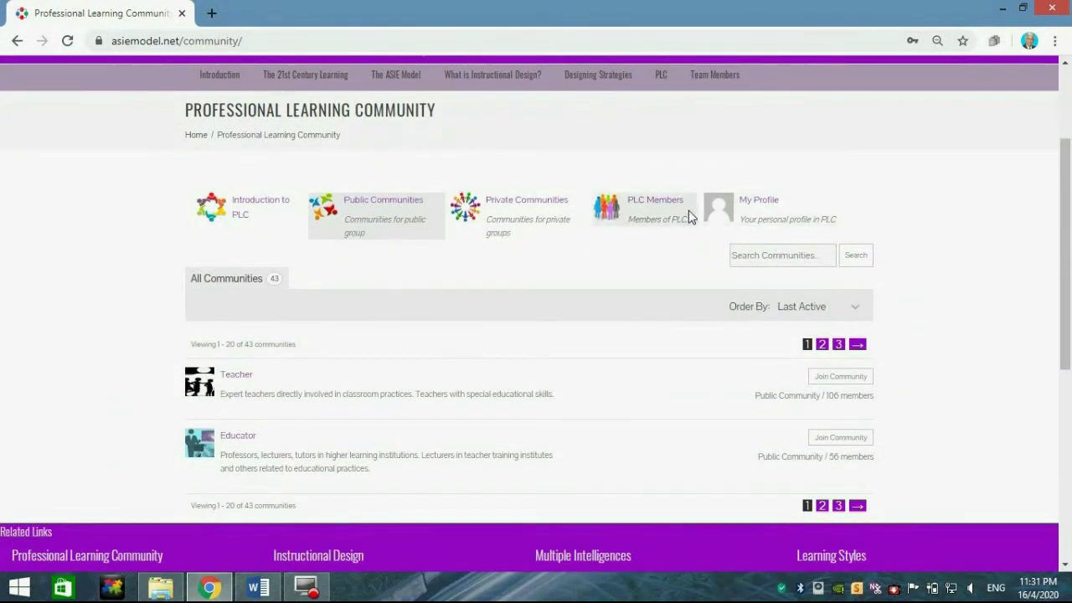
pyautogui.click(759, 207)
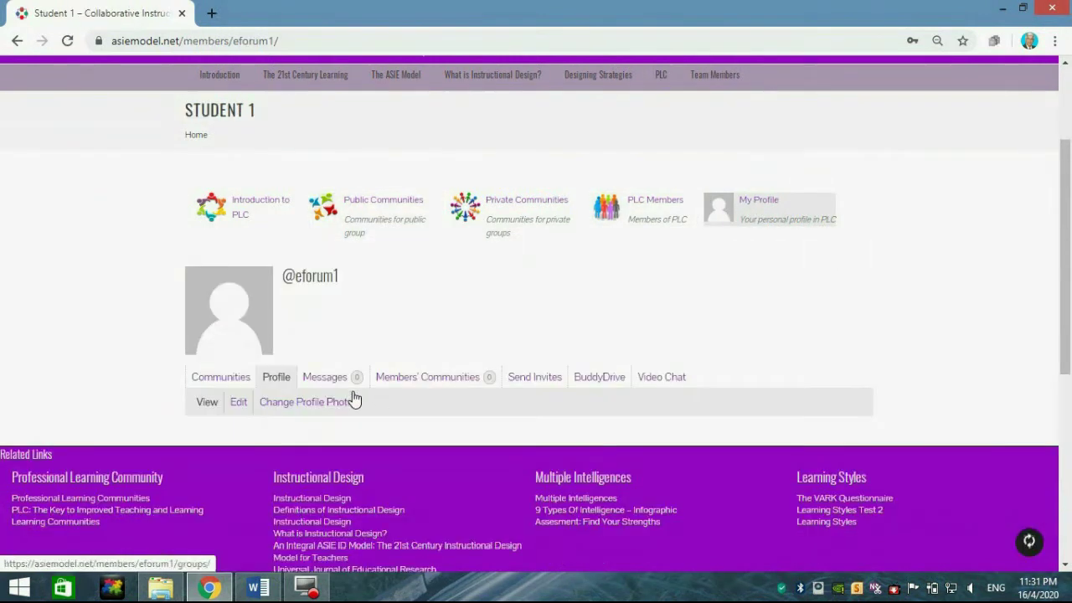
pyautogui.click(238, 406)
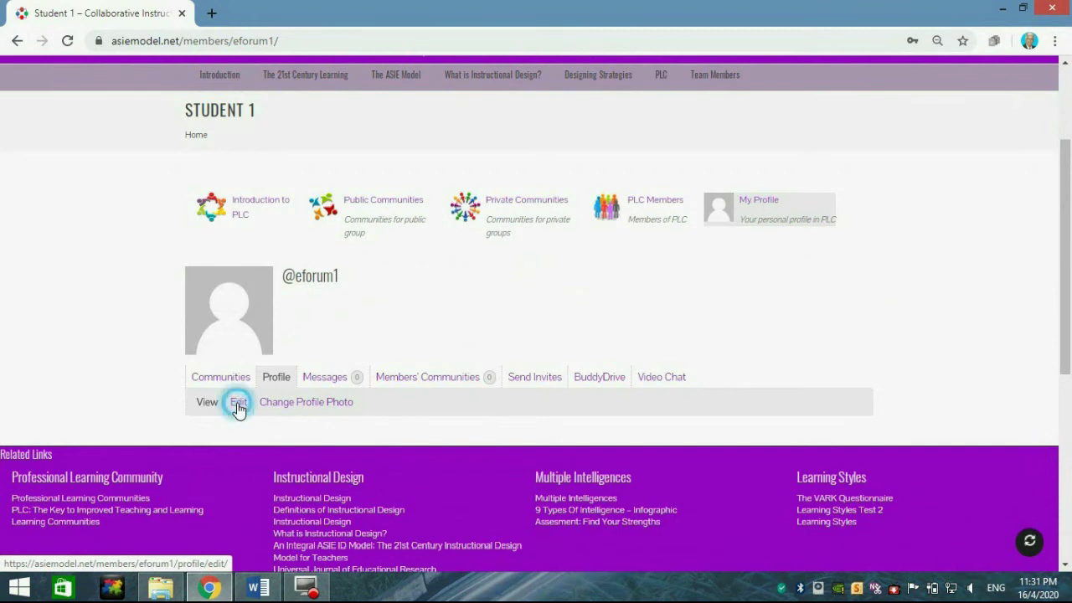
pyautogui.scroll(-1, 363, 394)
pyautogui.scroll(-1, 342, 399)
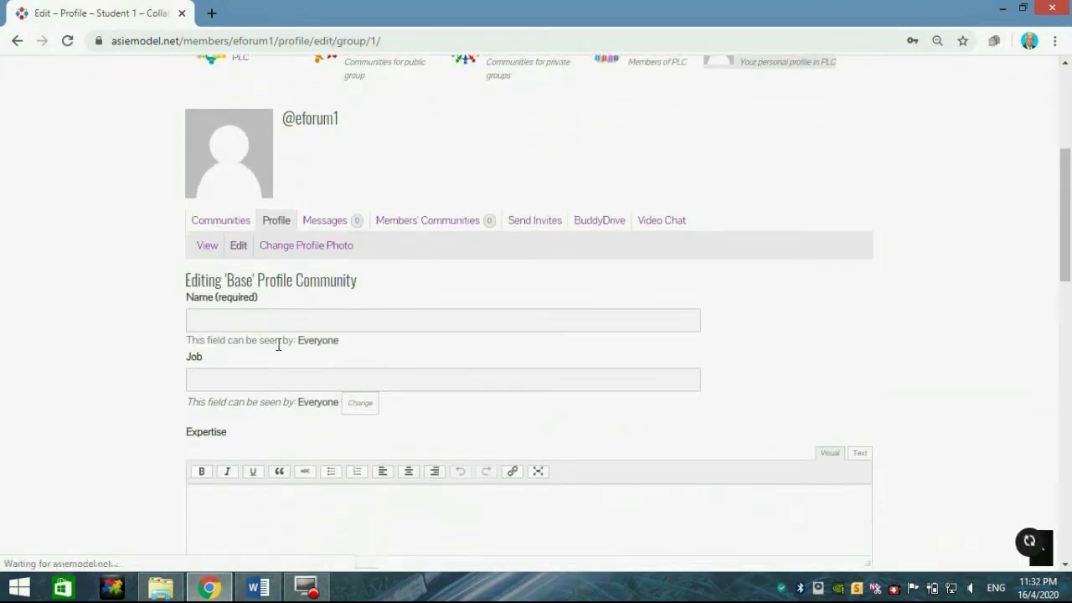
# Enter 'Student1' as the required profile name and save the changes
pyautogui.click(255, 318)
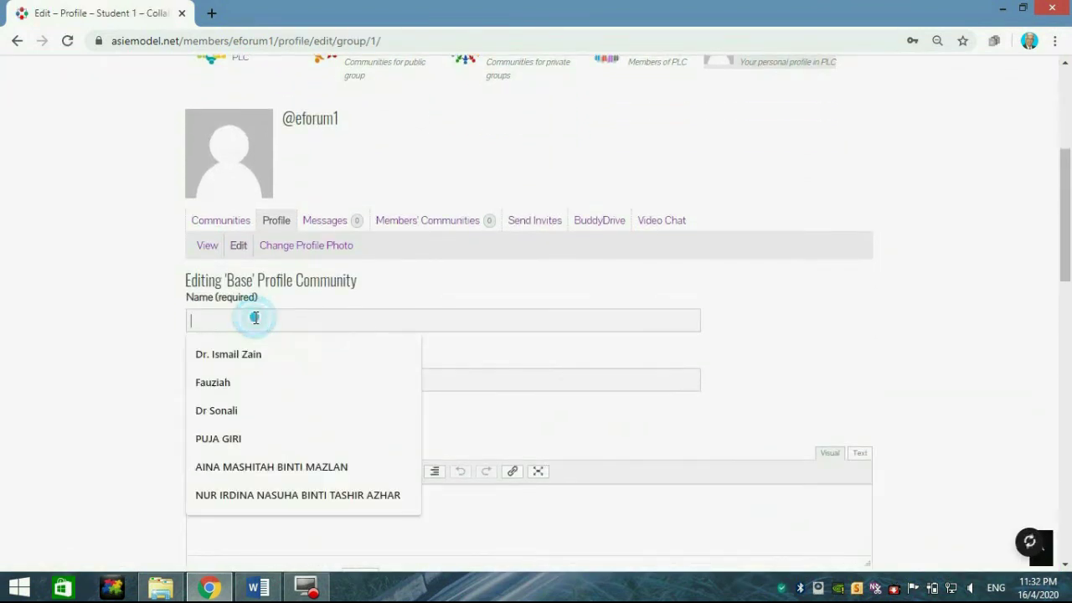
pyautogui.write('Student1')
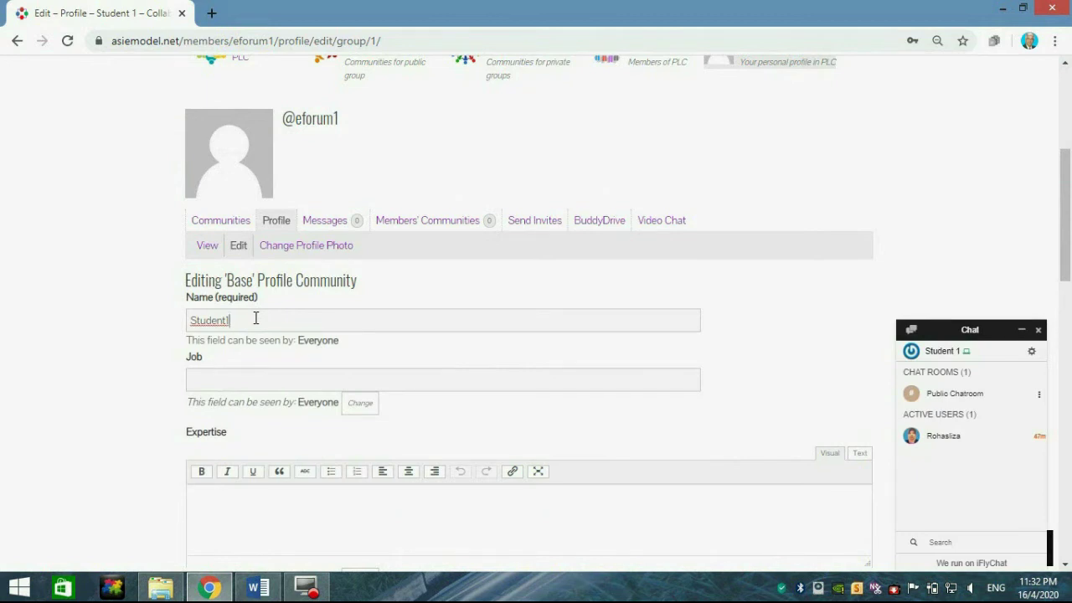
pyautogui.scroll(-1, 256, 318)
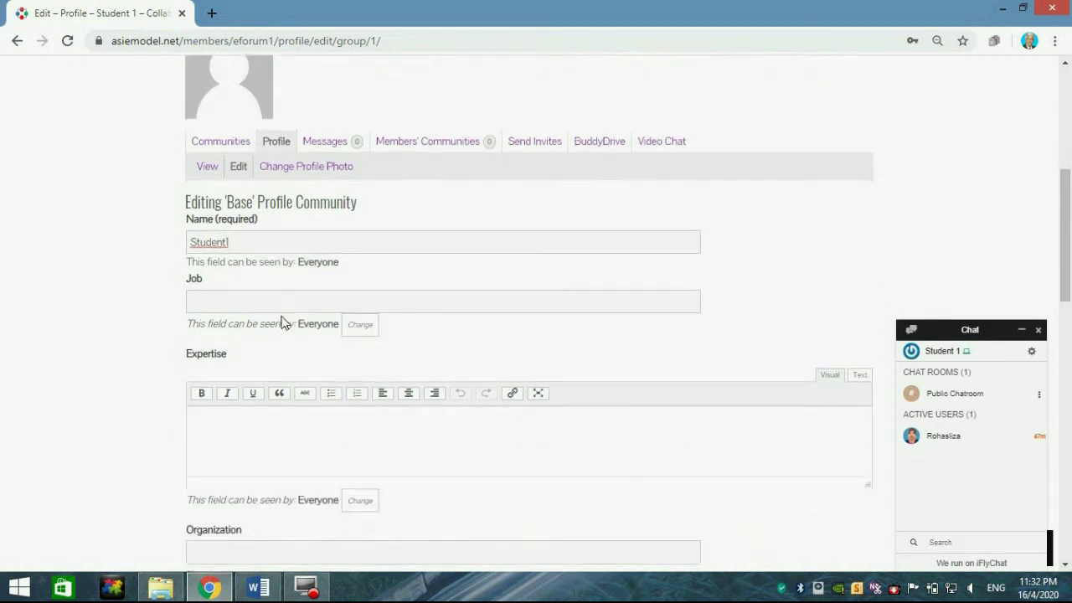
pyautogui.scroll(-2, 268, 269)
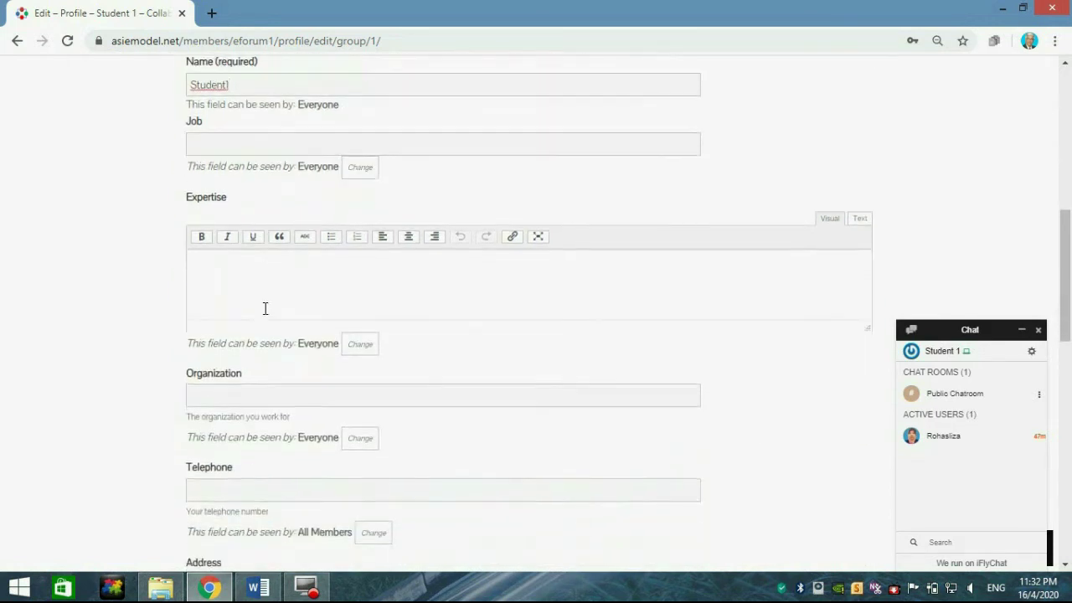
pyautogui.scroll(-1, 262, 356)
pyautogui.scroll(-3, 262, 360)
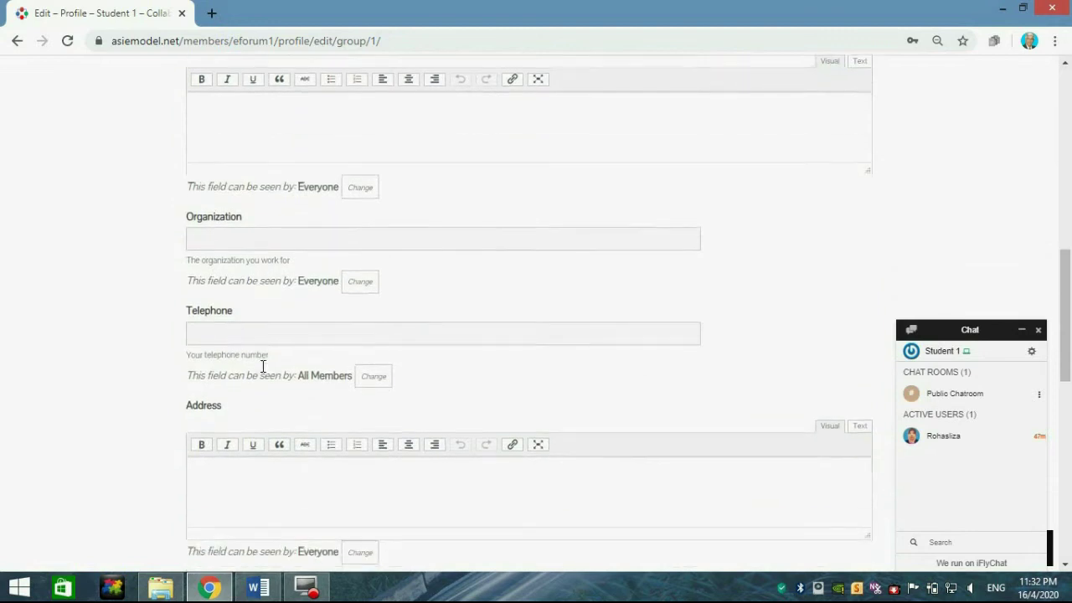
pyautogui.scroll(-1, 272, 361)
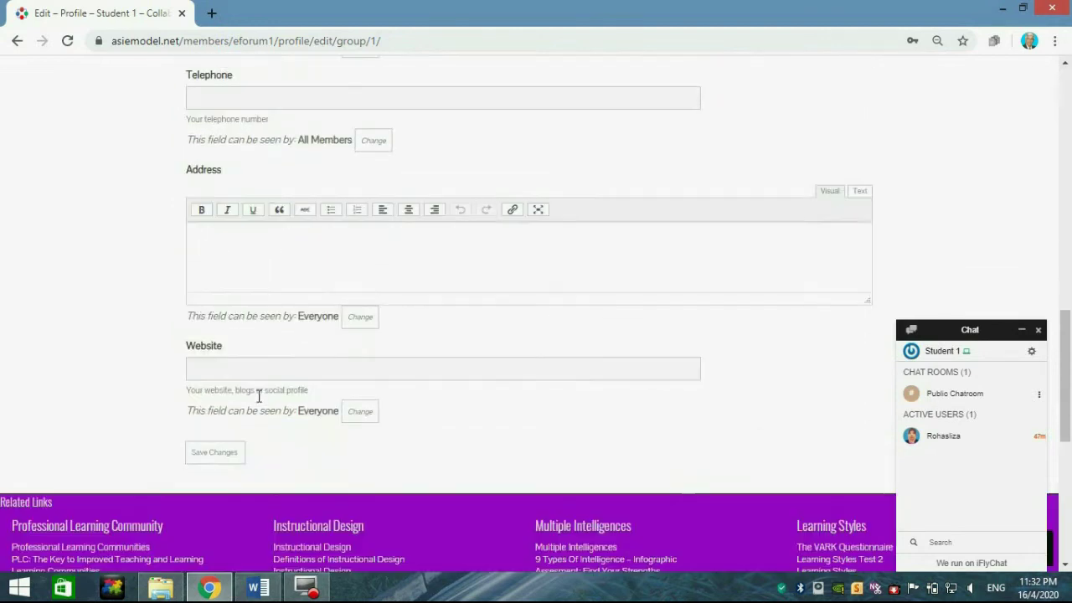
pyautogui.click(224, 459)
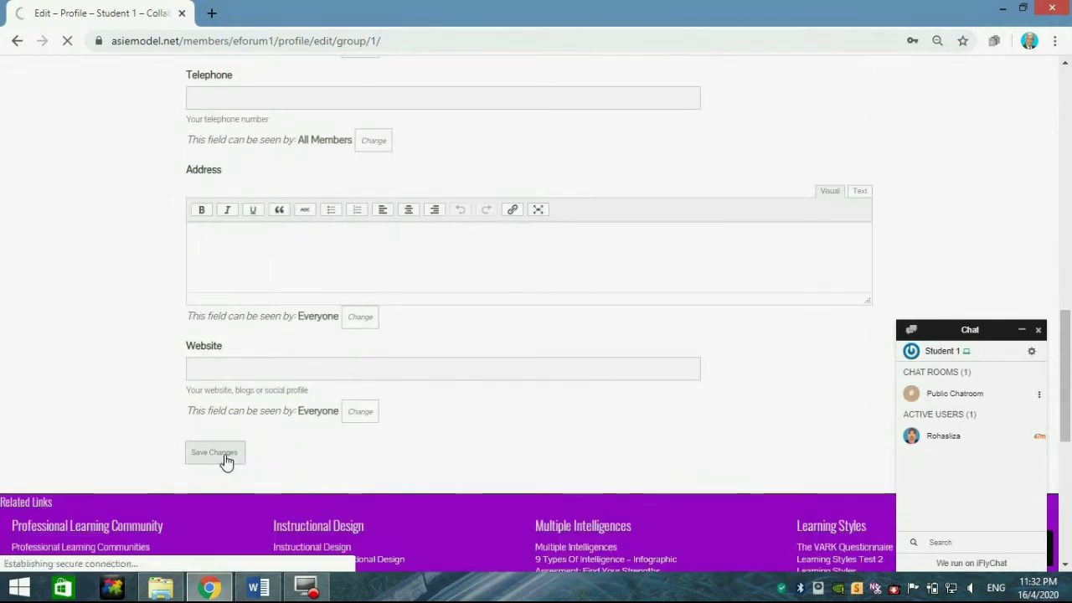
pyautogui.scroll(-1, 301, 411)
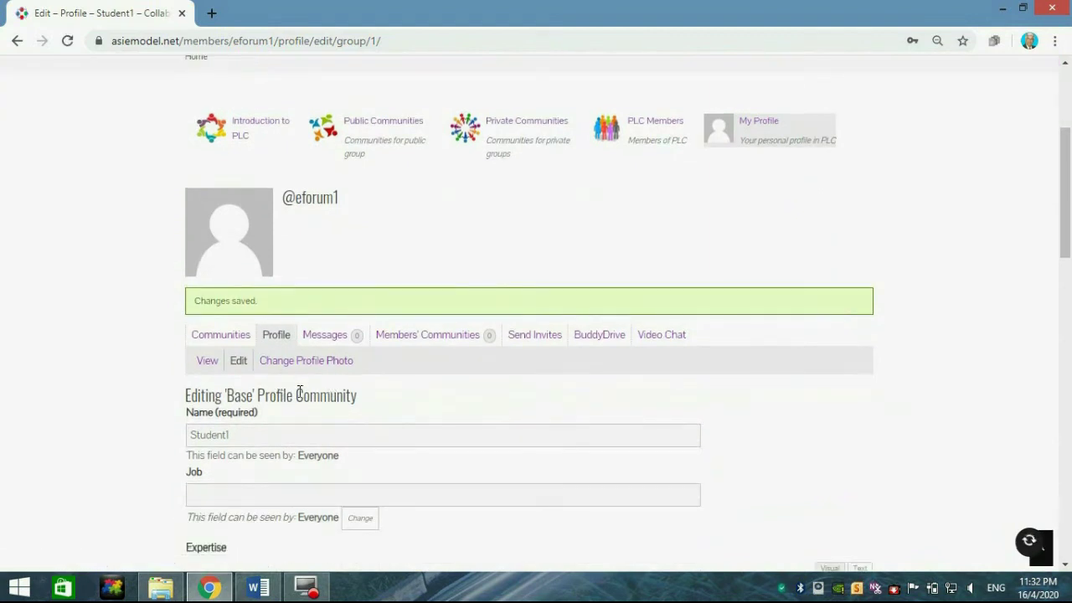
# Upload the green clipboard-checkmark image as the profile photo, cropped to nearly the full picture
pyautogui.click(302, 365)
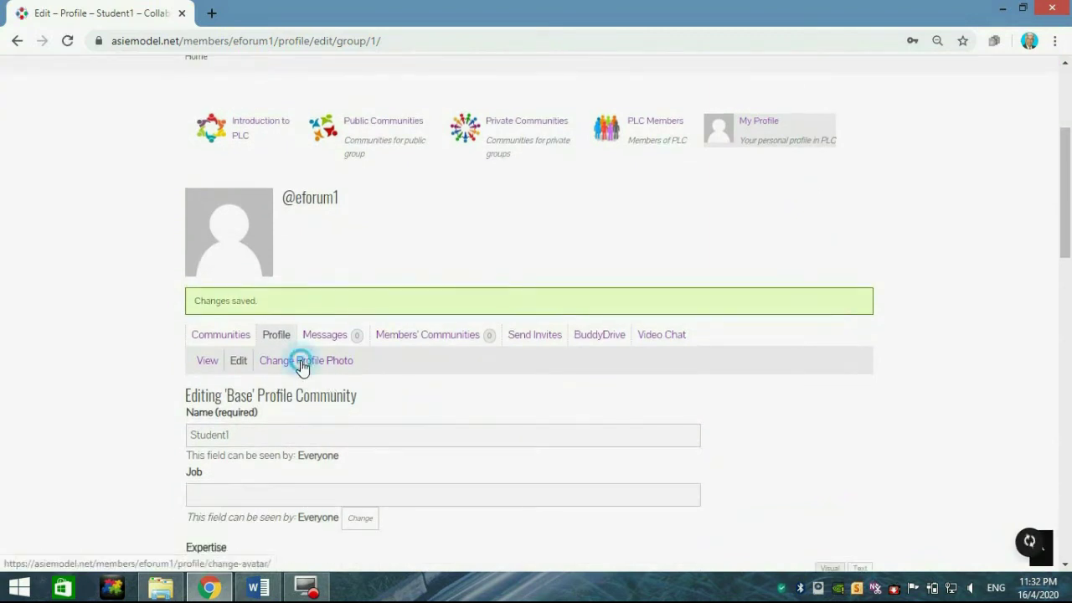
pyautogui.scroll(-2, 370, 401)
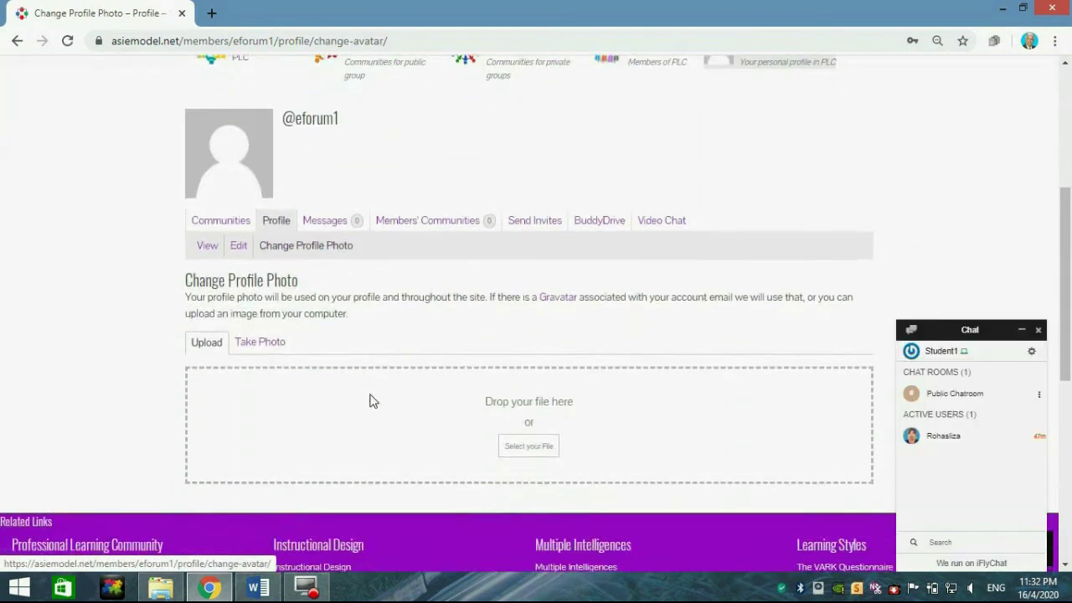
pyautogui.click(530, 448)
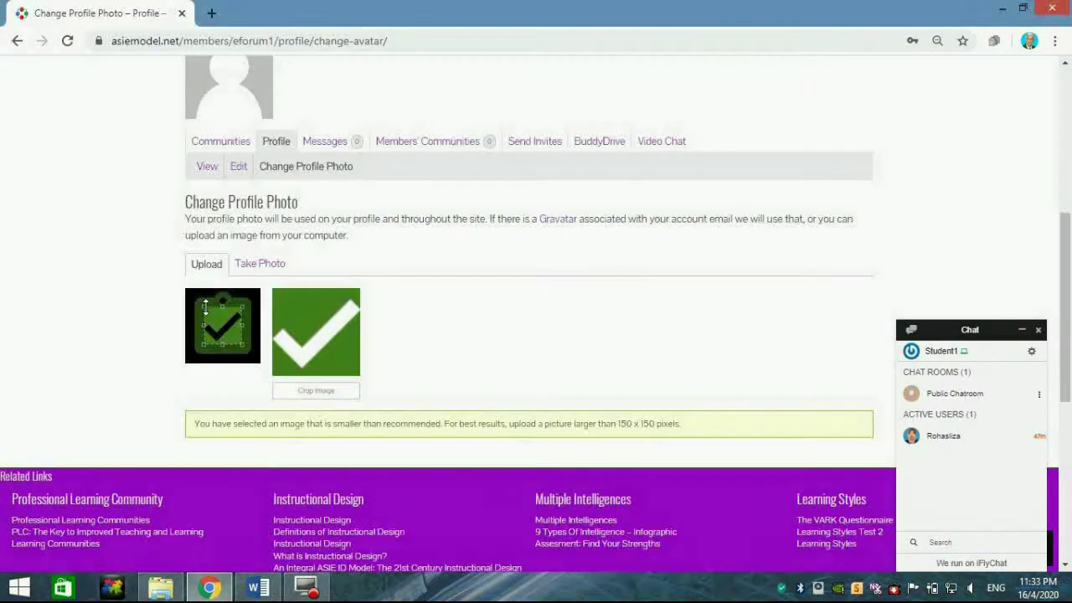
pyautogui.moveTo(202, 306); pyautogui.dragTo(189, 293)
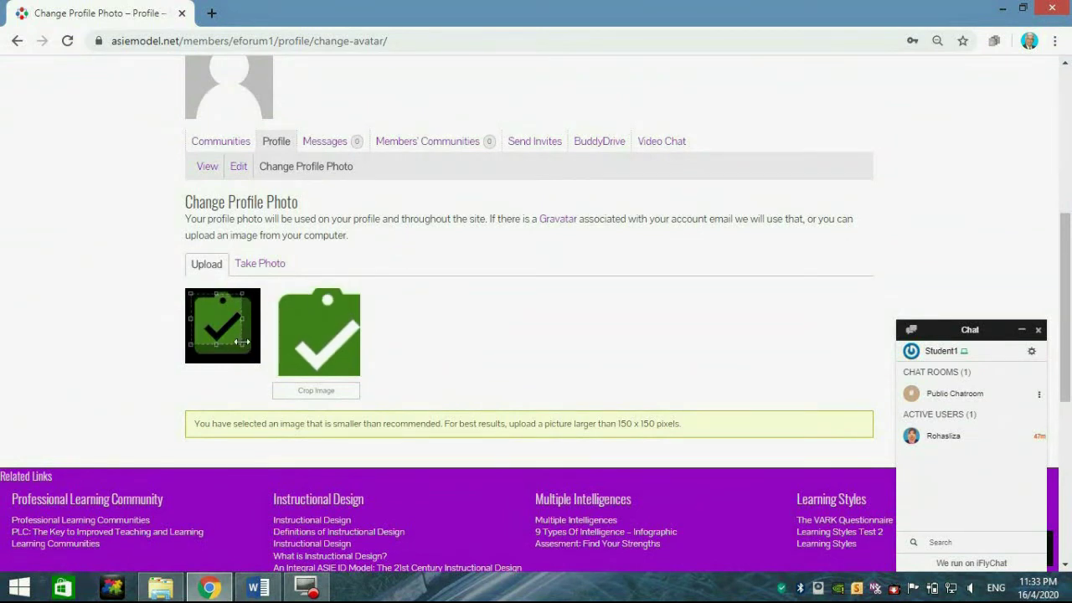
pyautogui.moveTo(241, 341); pyautogui.dragTo(253, 358)
pyautogui.click(316, 390)
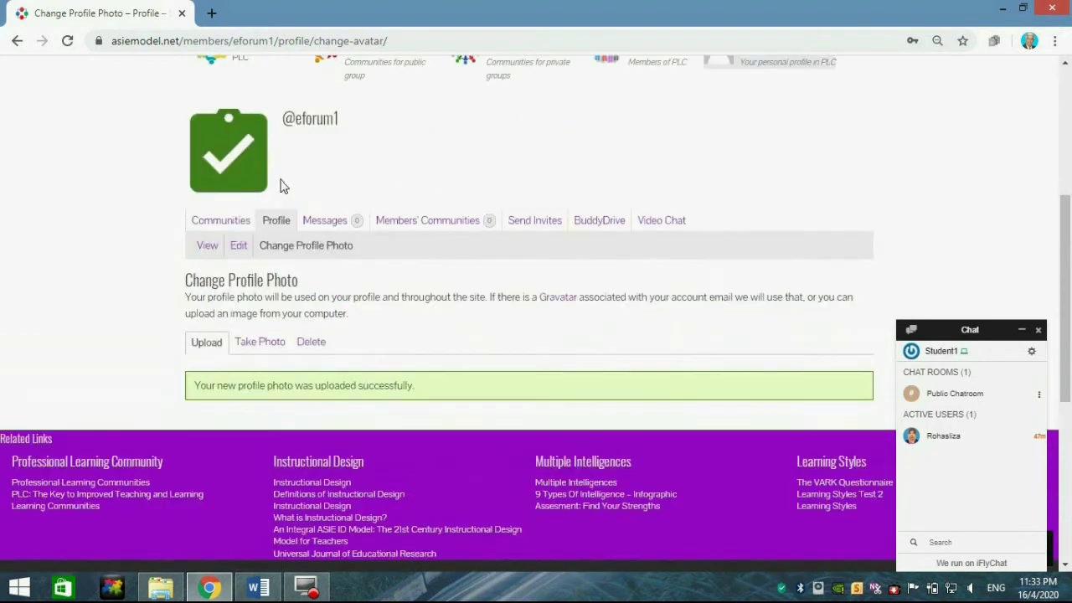
pyautogui.scroll(2, 244, 170)
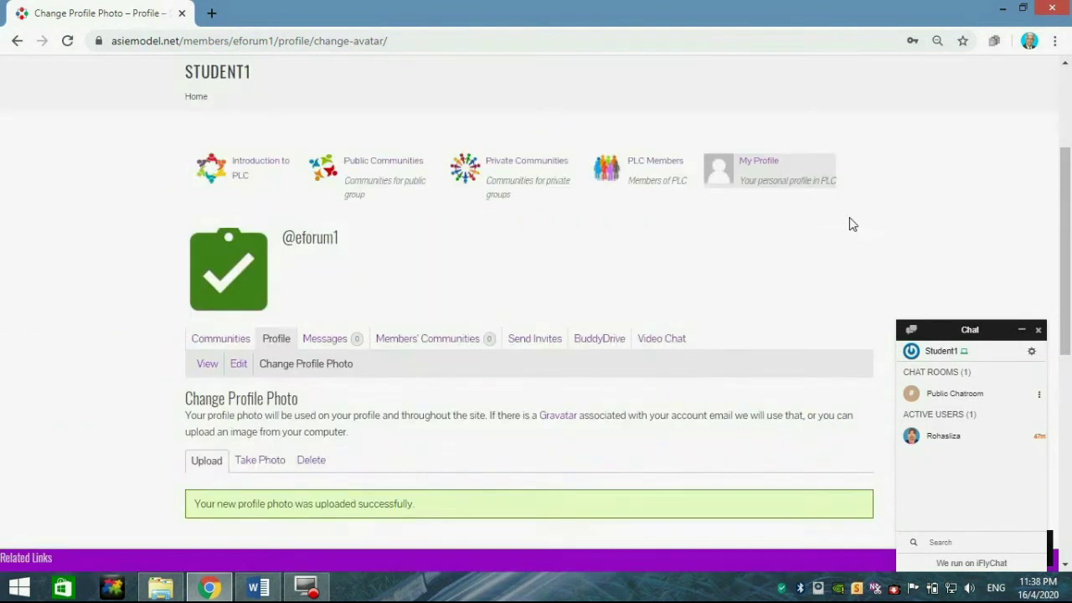
pyautogui.scroll(-2, 331, 358)
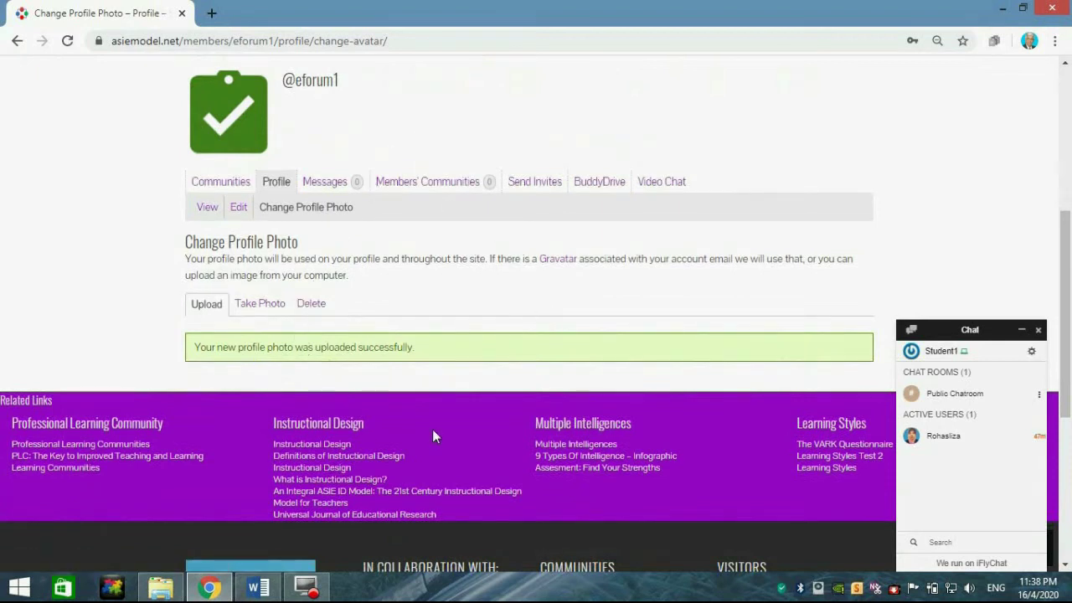
pyautogui.scroll(1, 372, 305)
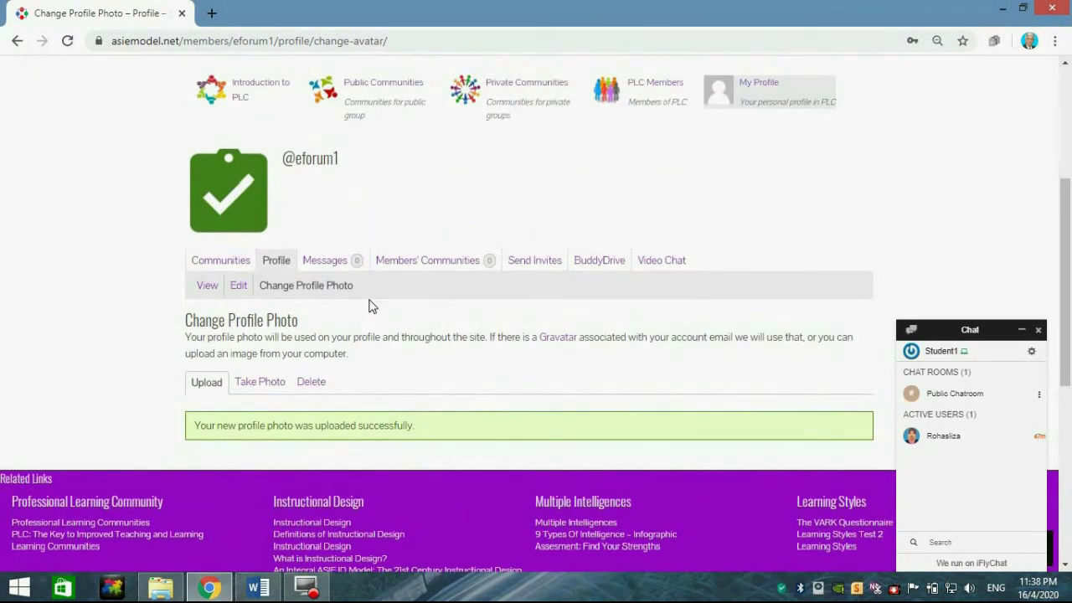
pyautogui.click(270, 382)
pyautogui.scroll(-2, 270, 388)
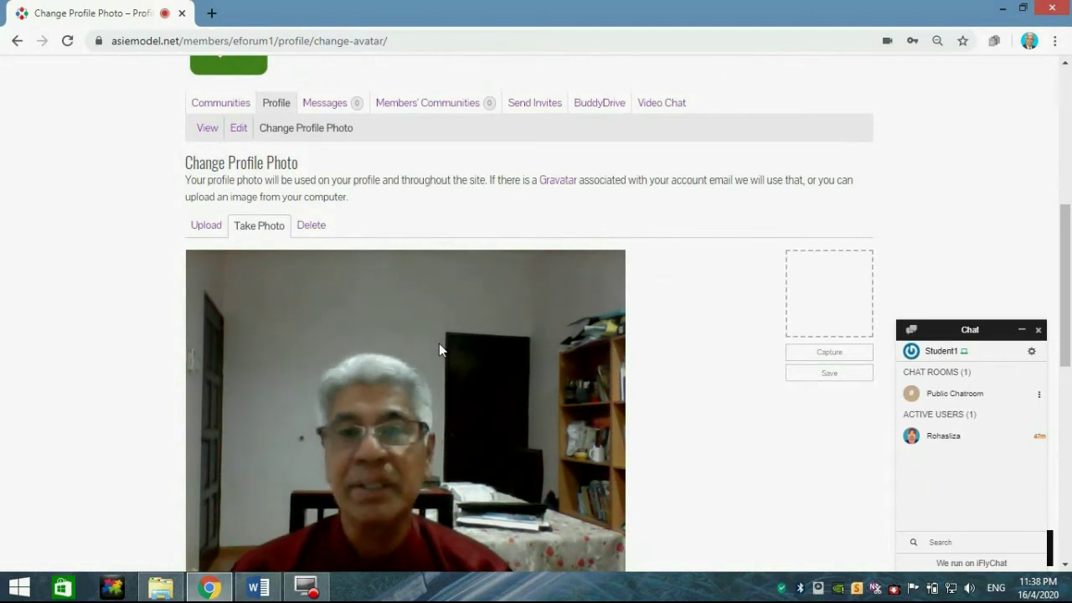
# Capture a webcam snapshot and save it as the new profile photo
pyautogui.scroll(-2, 439, 343)
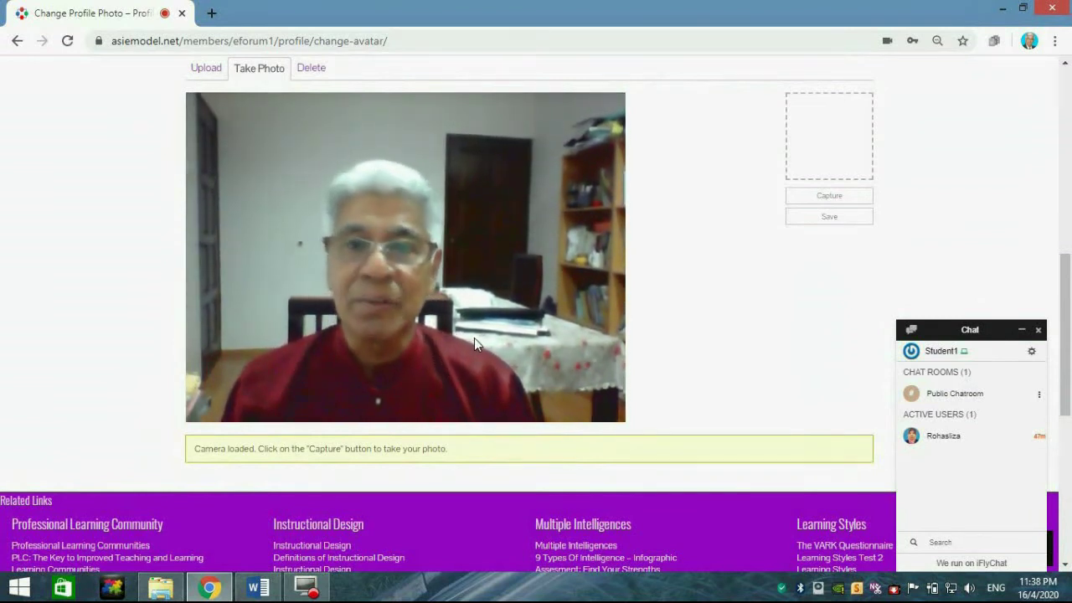
pyautogui.click(826, 195)
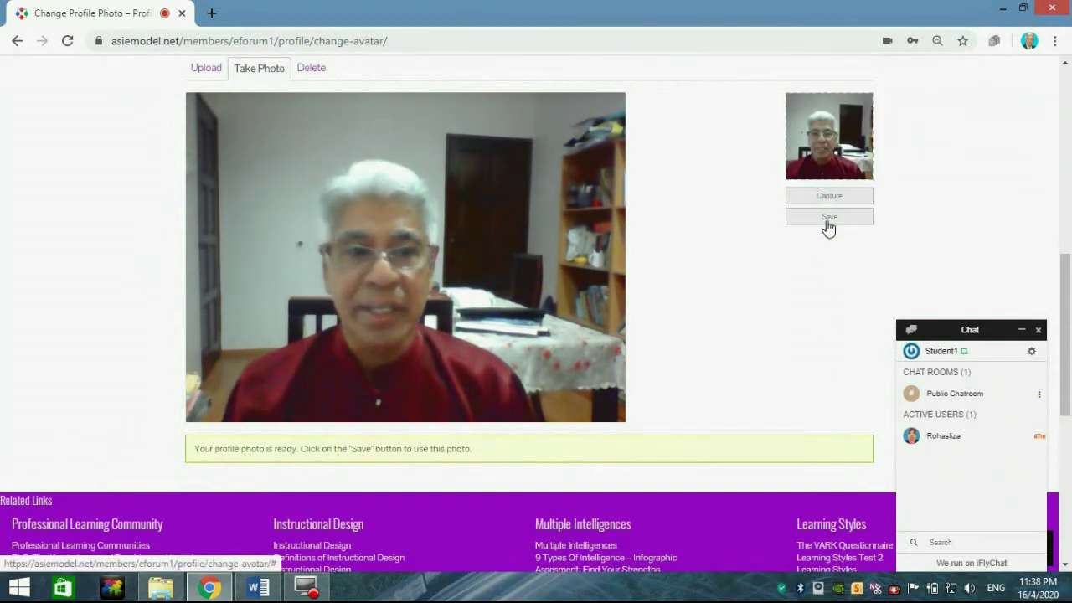
pyautogui.click(827, 219)
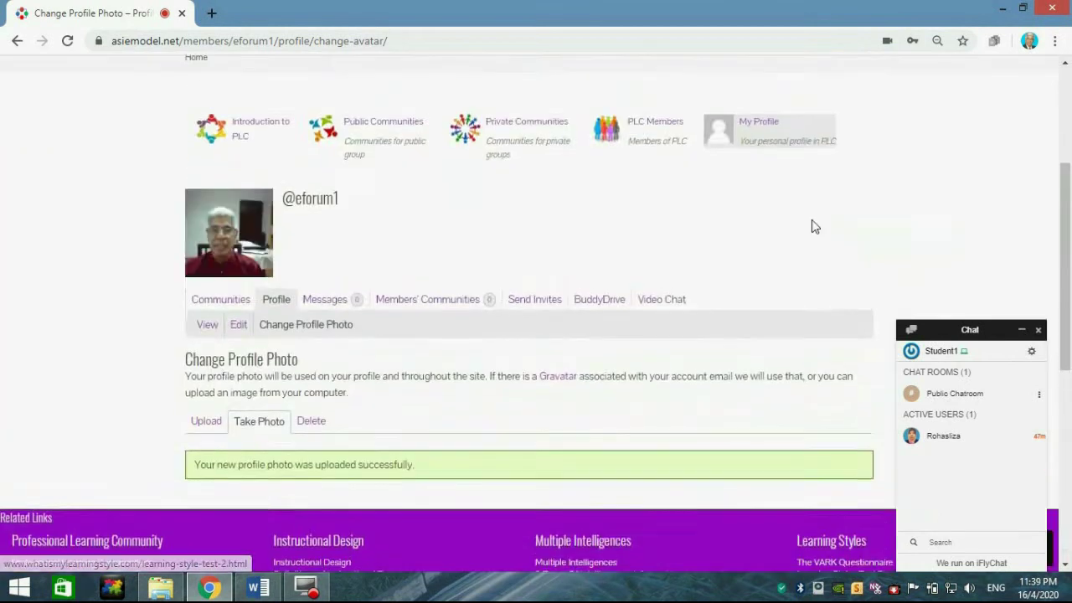
pyautogui.scroll(-1, 254, 311)
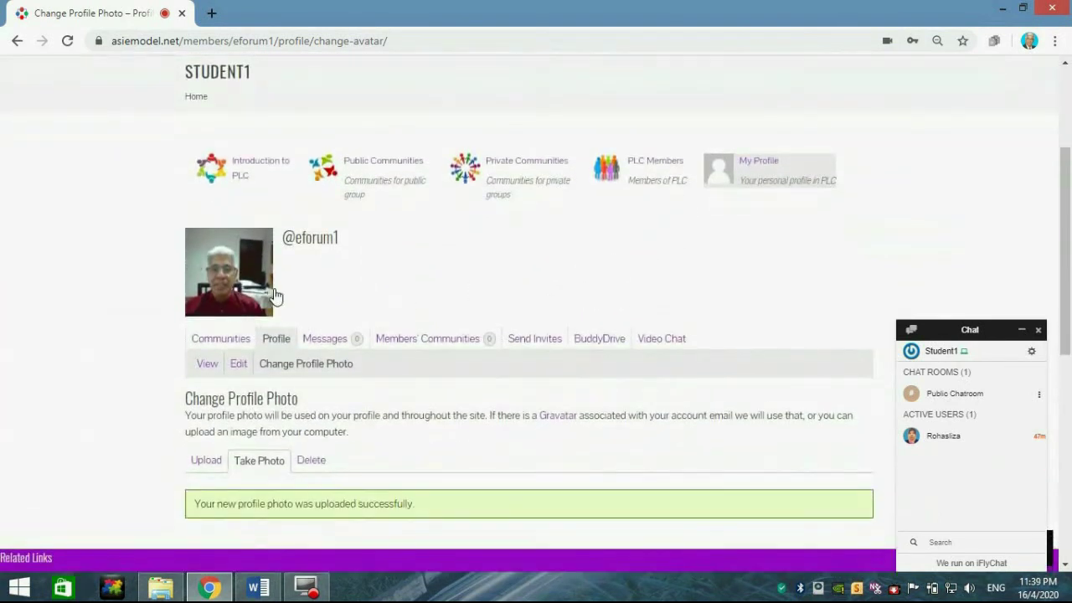
pyautogui.scroll(-3, 350, 241)
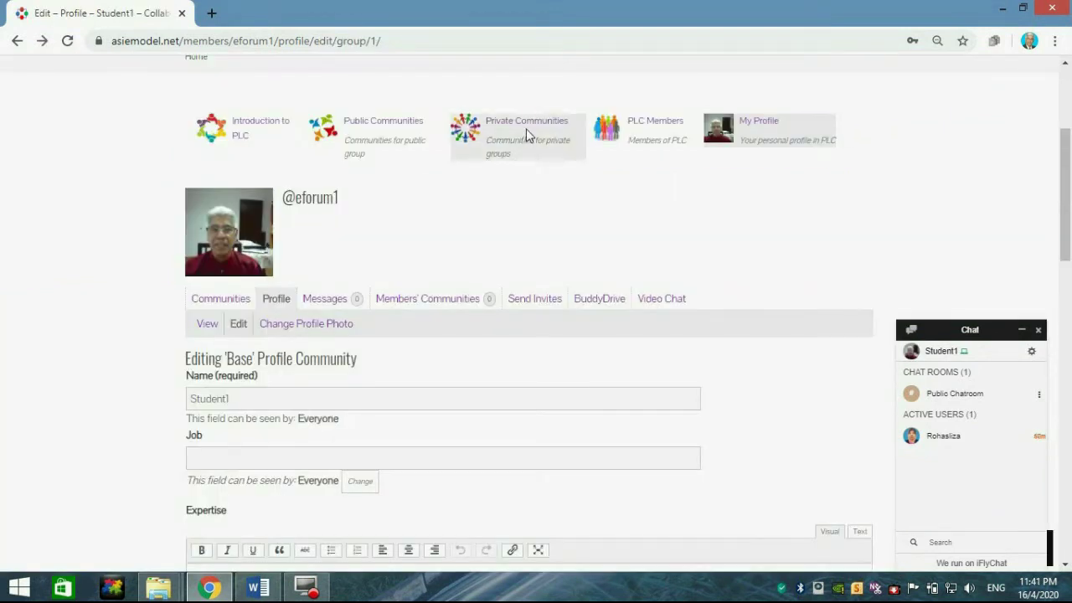
# Accept the invitation to the private B.Ed. English community from the Private Communities list
pyautogui.click(526, 128)
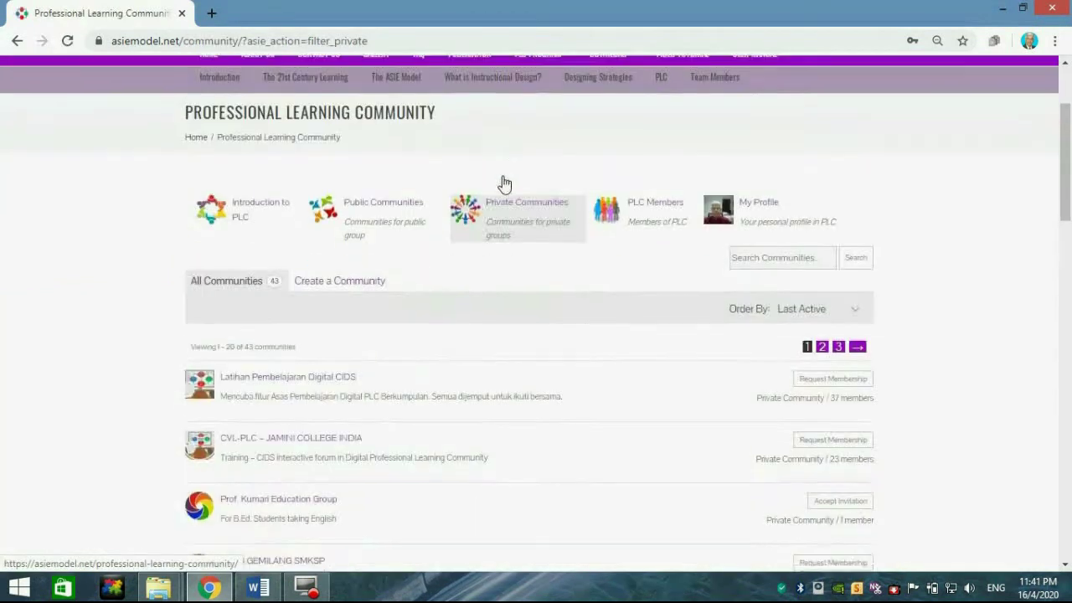
pyautogui.scroll(-1, 460, 241)
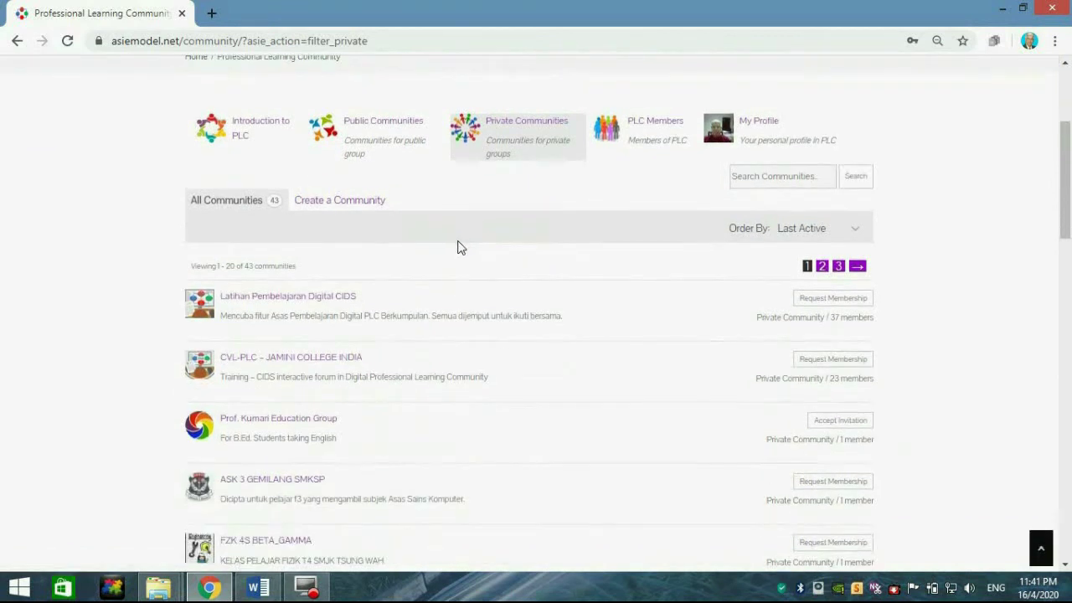
pyautogui.scroll(-2, 265, 315)
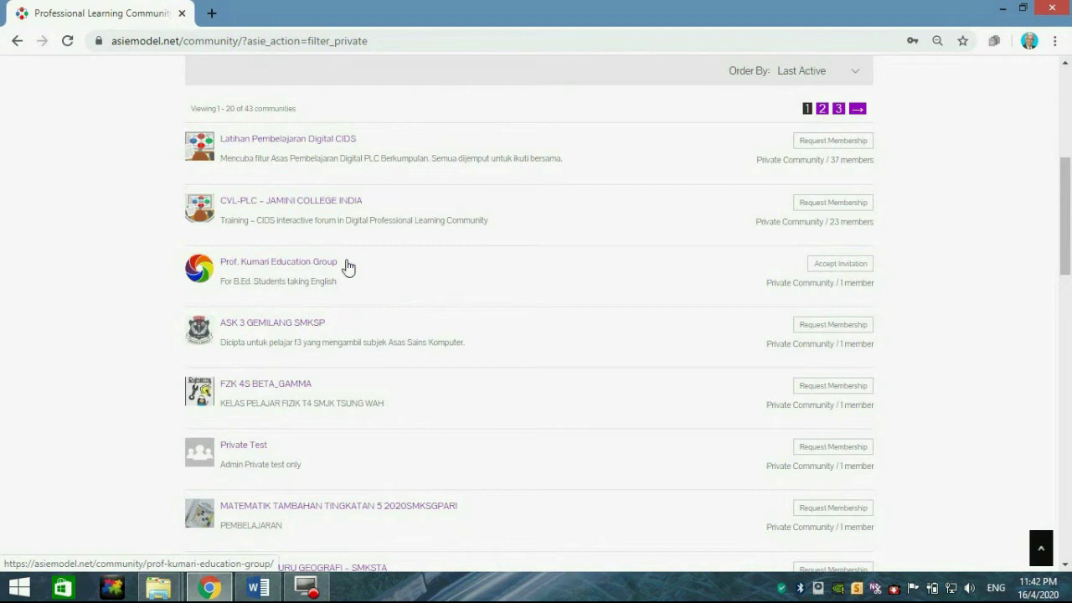
pyautogui.click(827, 266)
# Open the B.Ed. English group's forum and scroll to the teacher's Personal Hygiene post, raising the volume
pyautogui.click(281, 263)
pyautogui.scroll(-3, 410, 287)
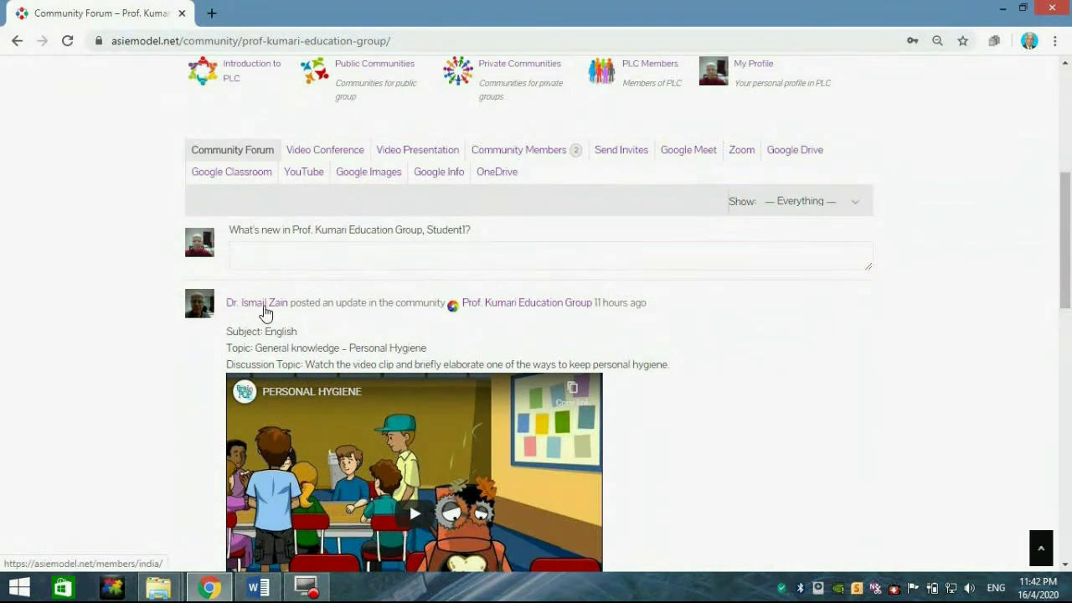
pyautogui.scroll(-1, 265, 312)
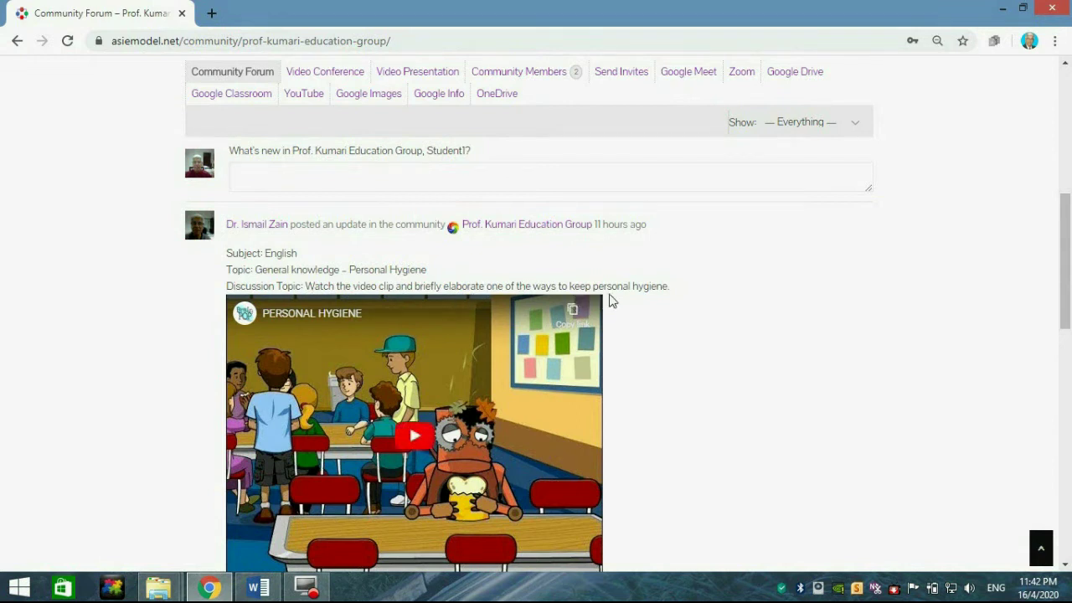
pyautogui.press('XF86AudioRaiseVolume')
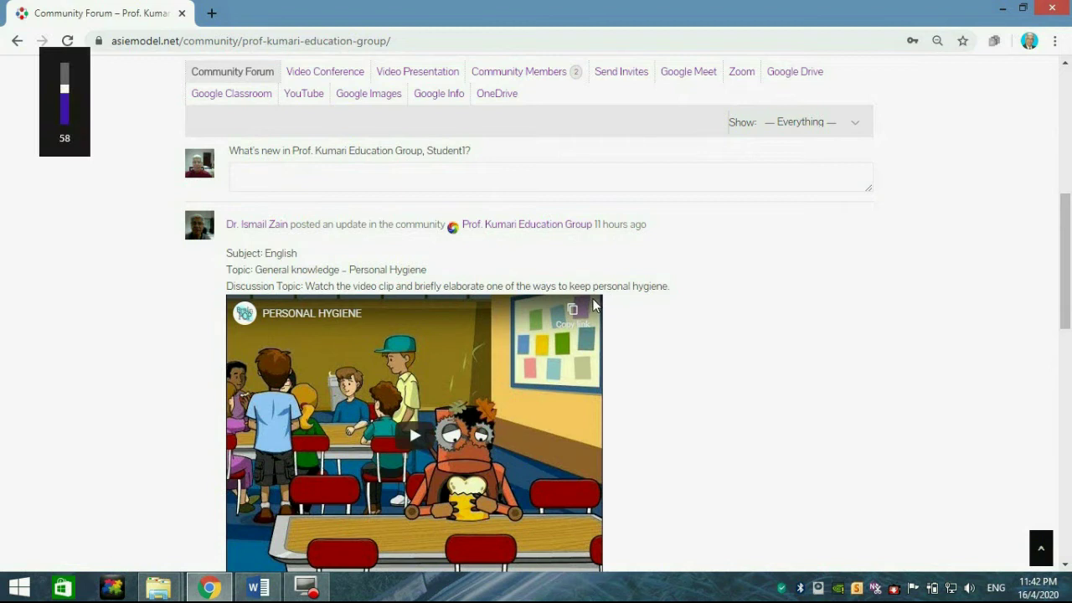
pyautogui.scroll(-2, 593, 306)
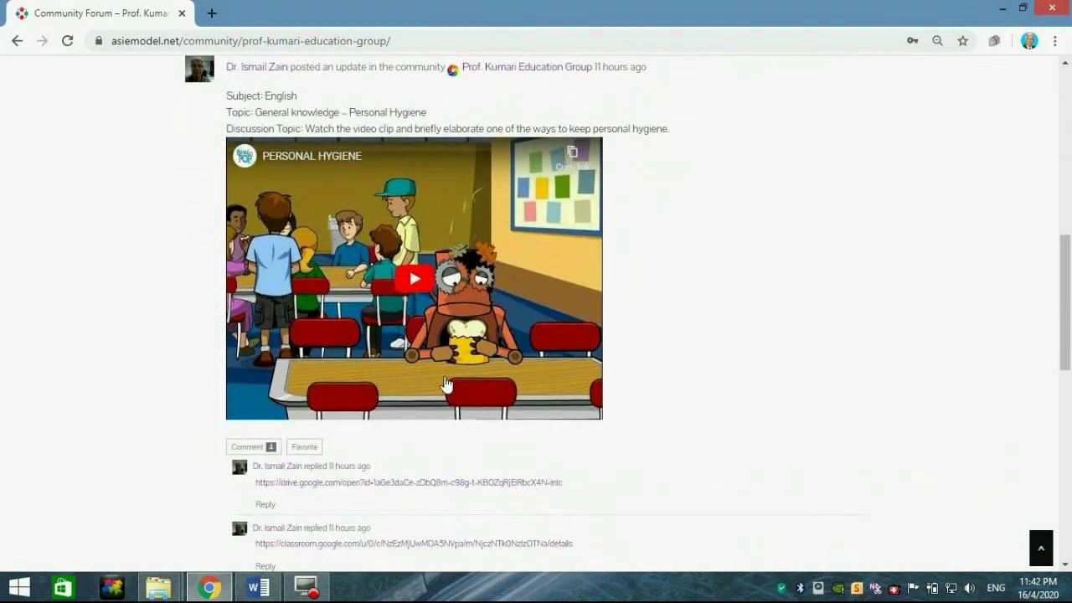
# Play the Personal Hygiene video, view it full screen, then pause it at 0:57
pyautogui.click(413, 278)
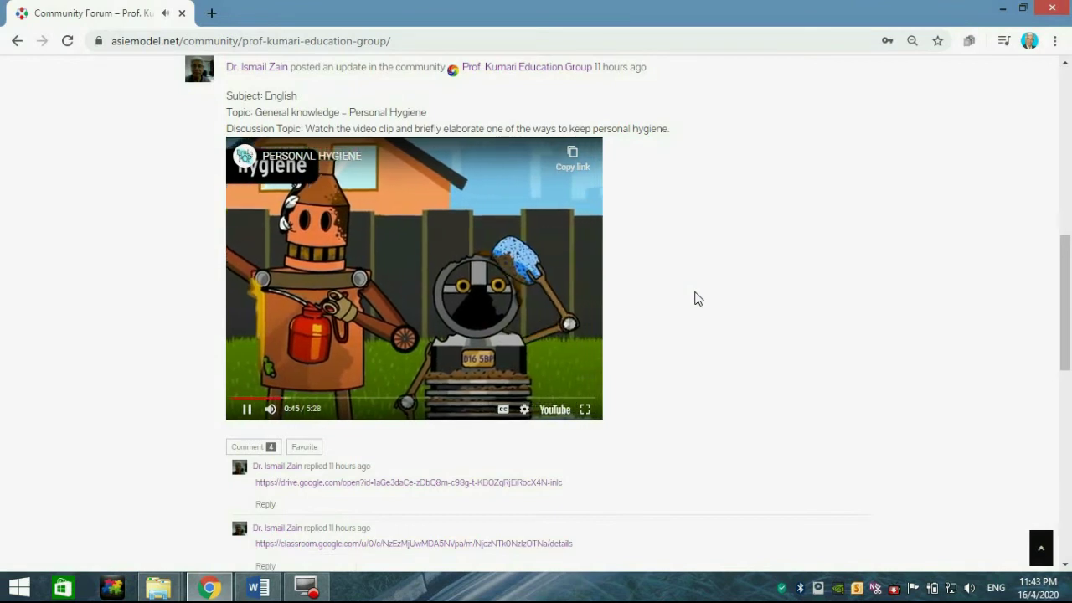
pyautogui.click(584, 410)
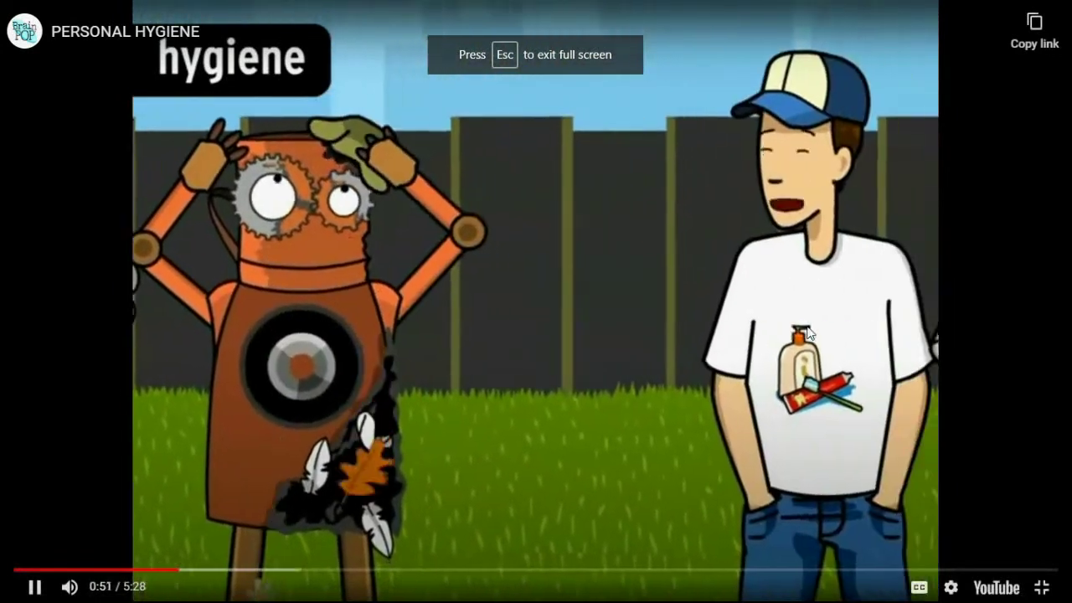
pyautogui.press('Escape')
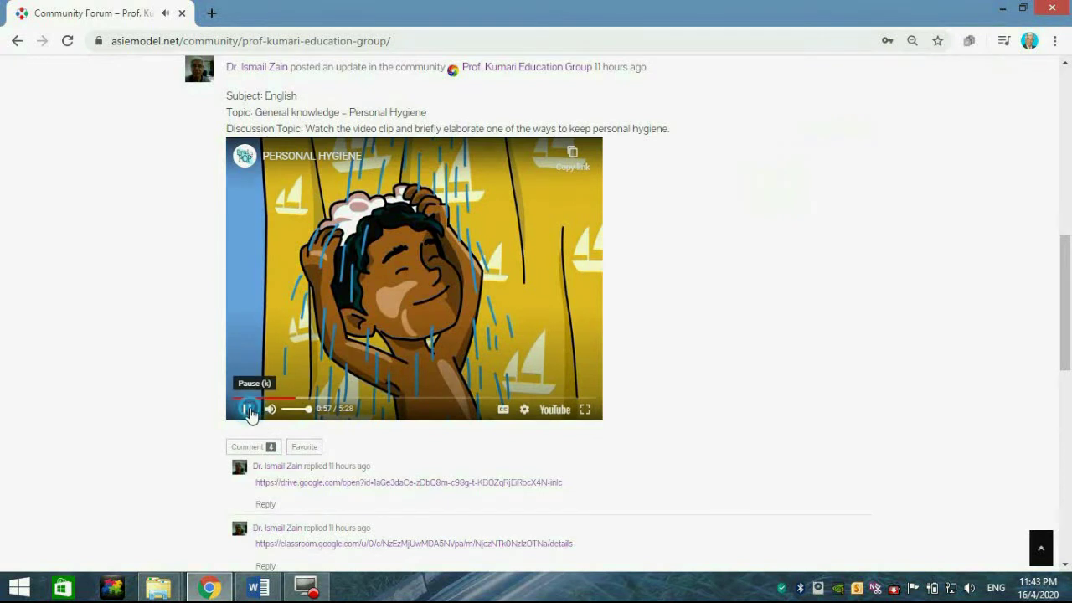
pyautogui.click(247, 409)
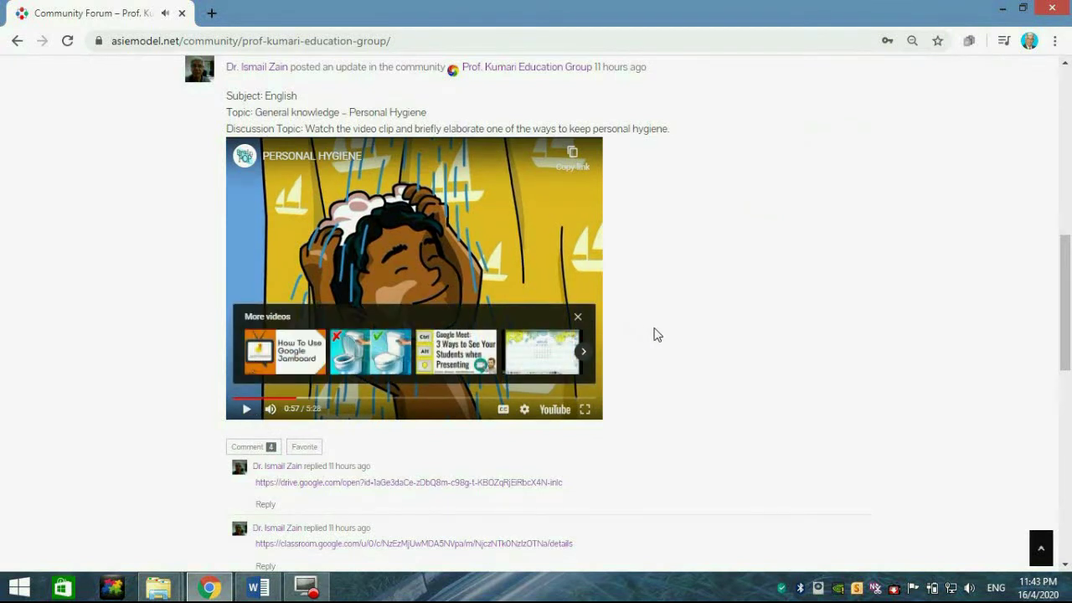
pyautogui.scroll(-1, 657, 334)
pyautogui.scroll(-1, 656, 334)
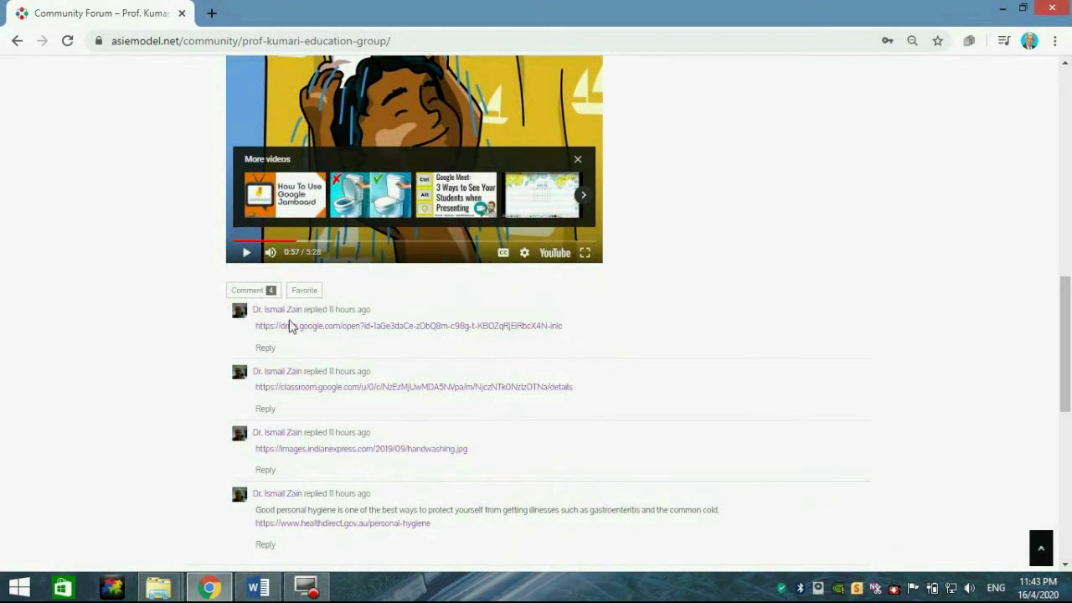
# Post the comment 'Test1' under the Personal Hygiene discussion topic
pyautogui.click(251, 291)
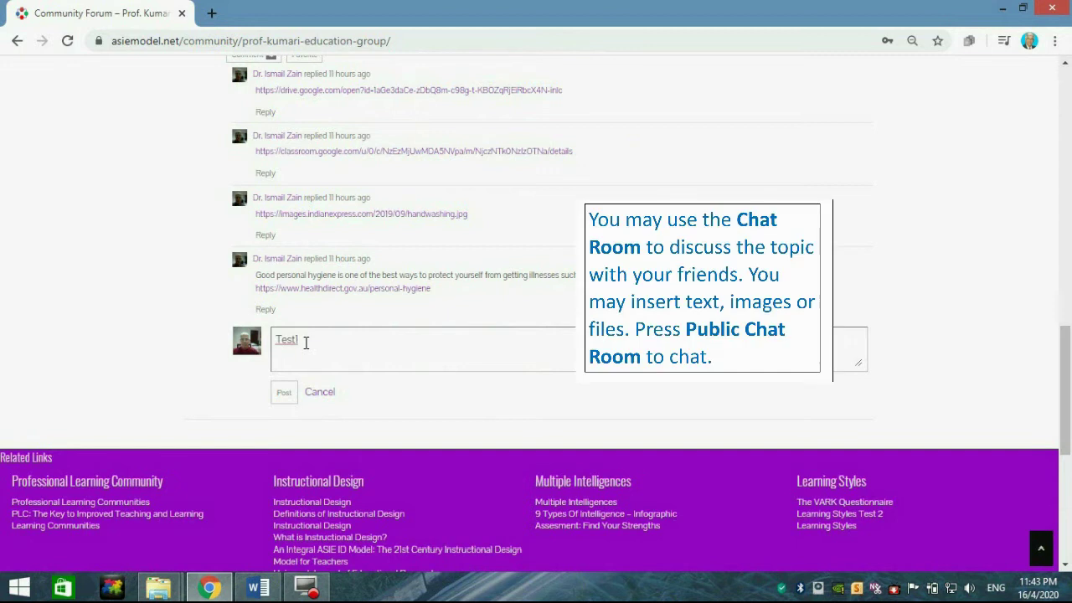
pyautogui.click(284, 397)
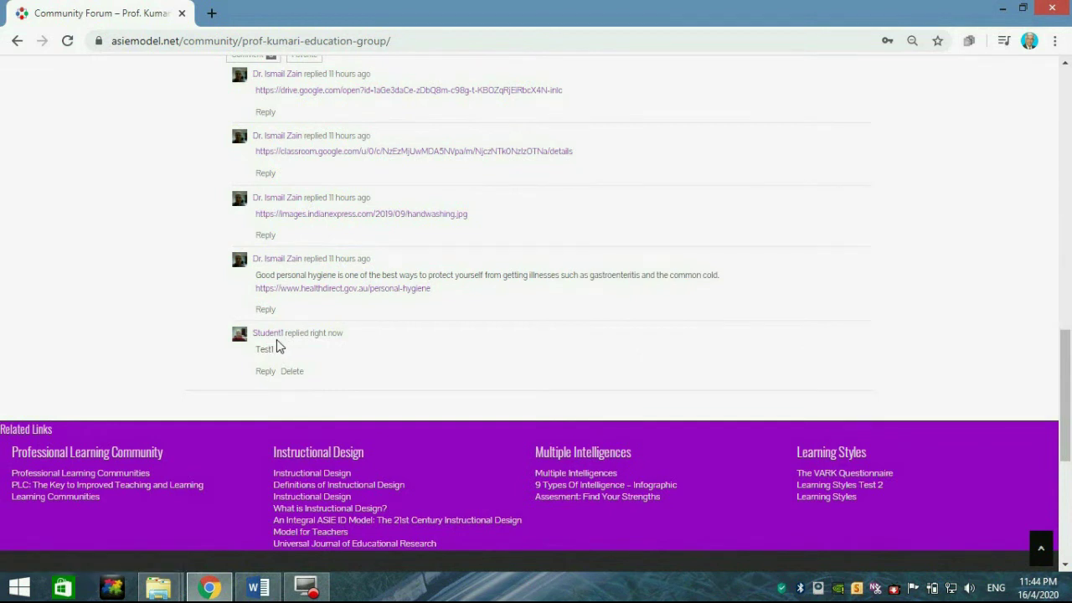
pyautogui.scroll(2, 276, 343)
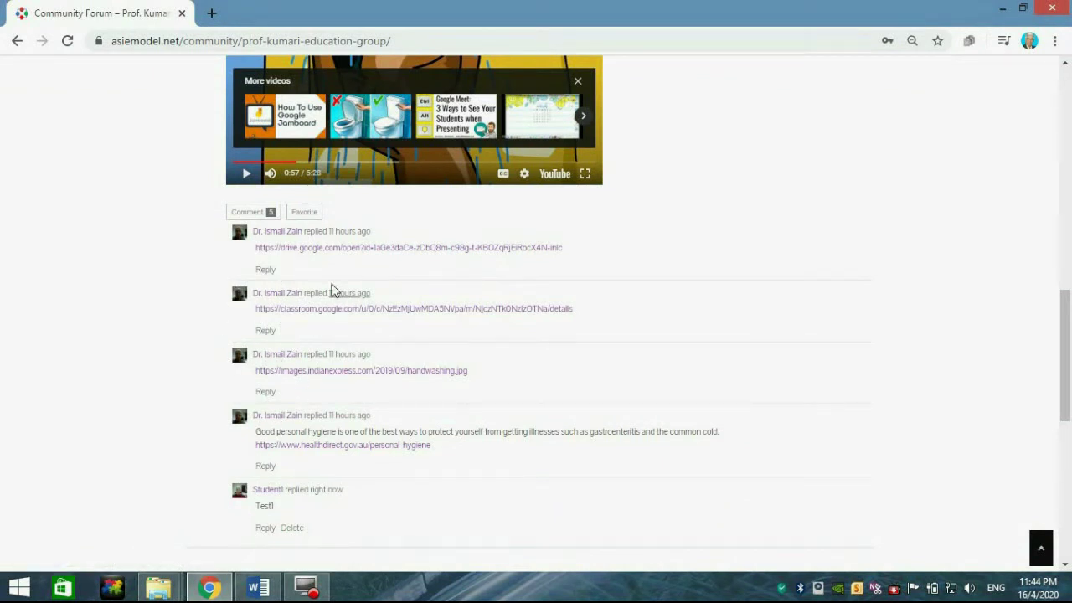
# Post 'Test2' as a nested reply under the teacher's Google Drive link comment
pyautogui.click(266, 271)
pyautogui.click(293, 300)
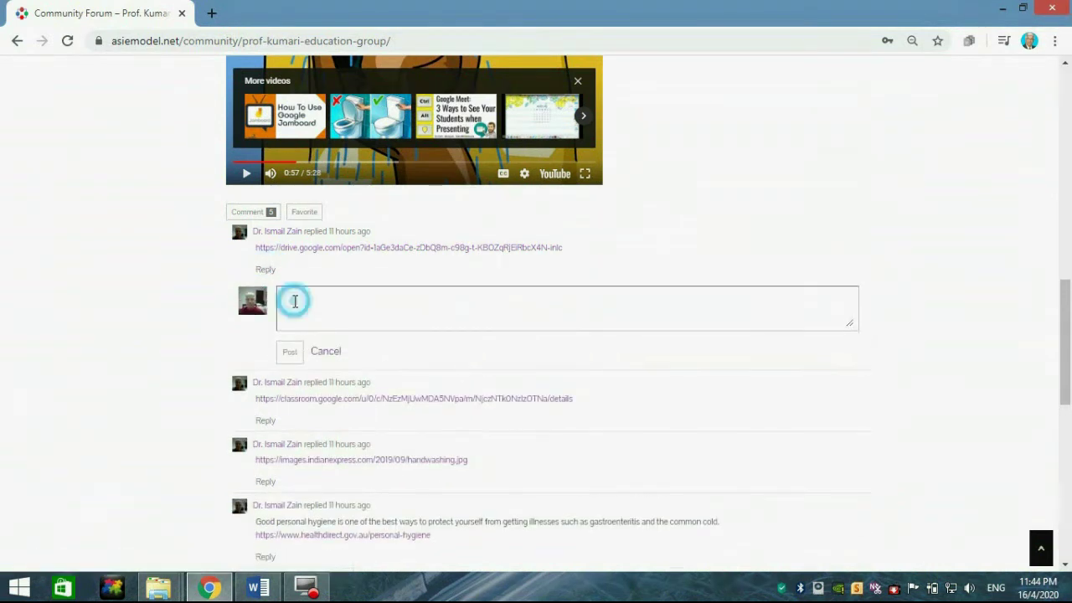
pyautogui.write('Test2')
pyautogui.click(290, 351)
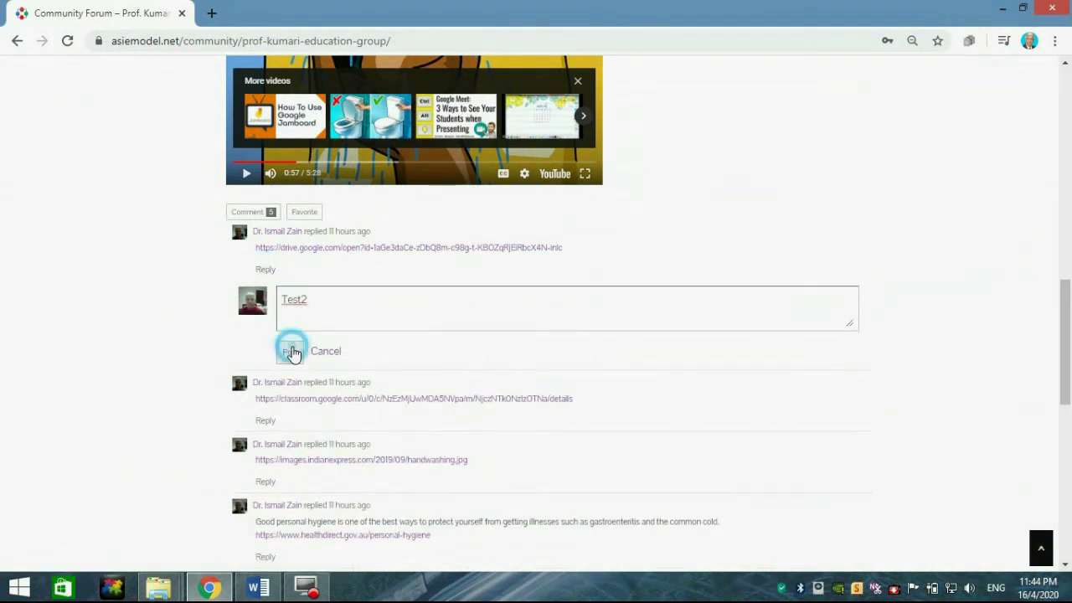
# Scroll down the thread and open an empty reply box under the Test1 reply
pyautogui.scroll(4, 293, 325)
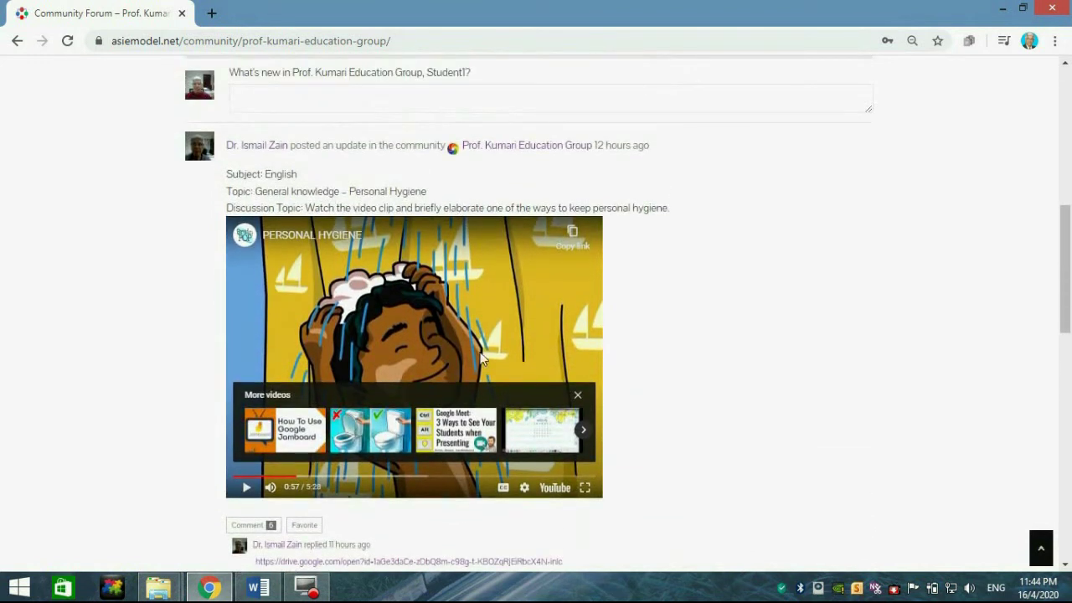
pyautogui.scroll(-3, 418, 313)
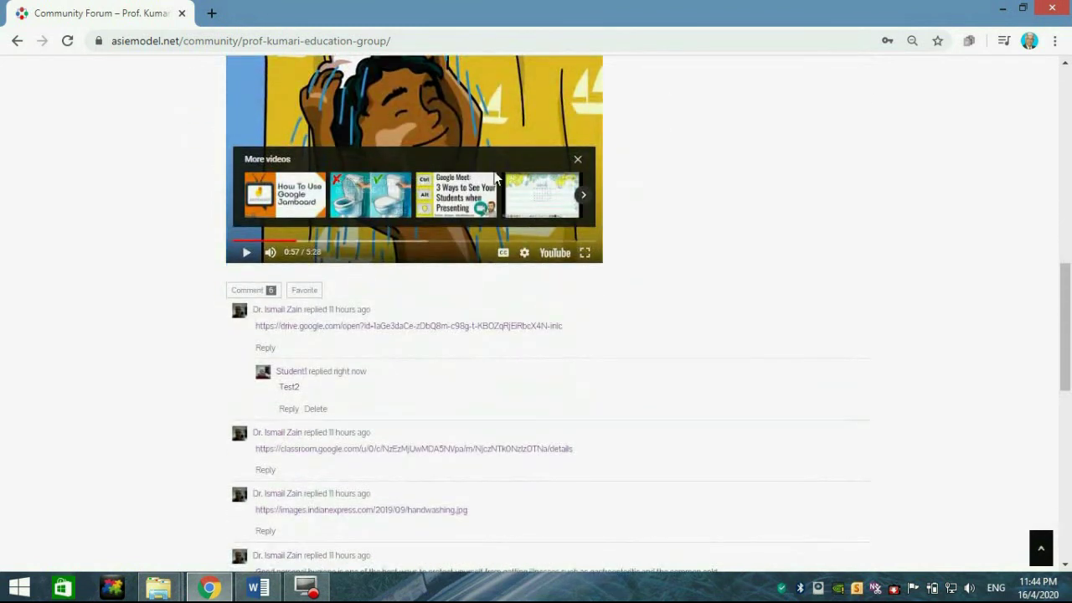
pyautogui.scroll(-1, 300, 322)
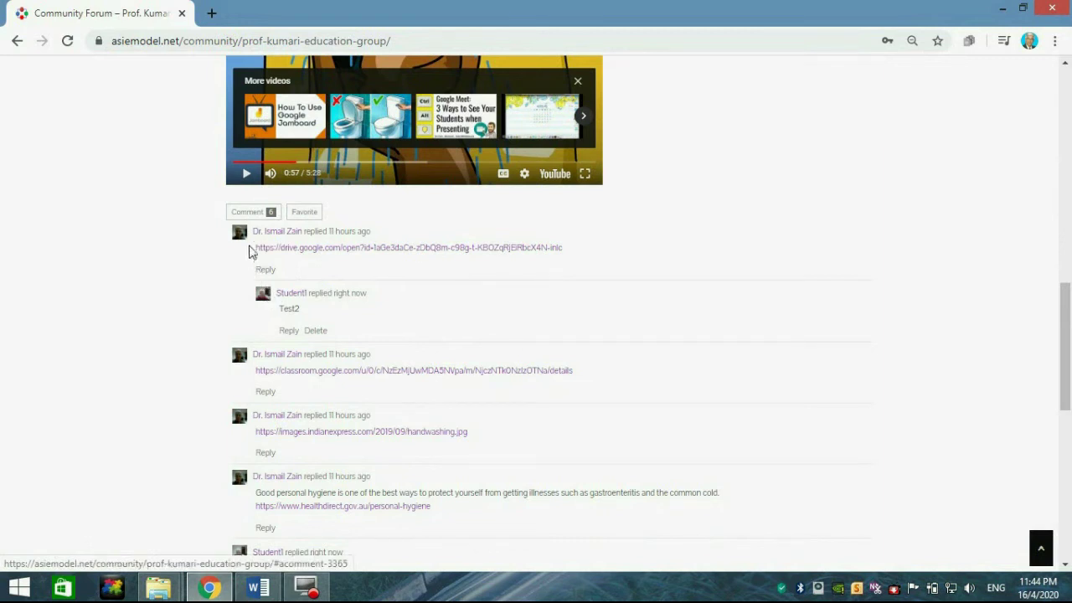
pyautogui.scroll(-1, 269, 266)
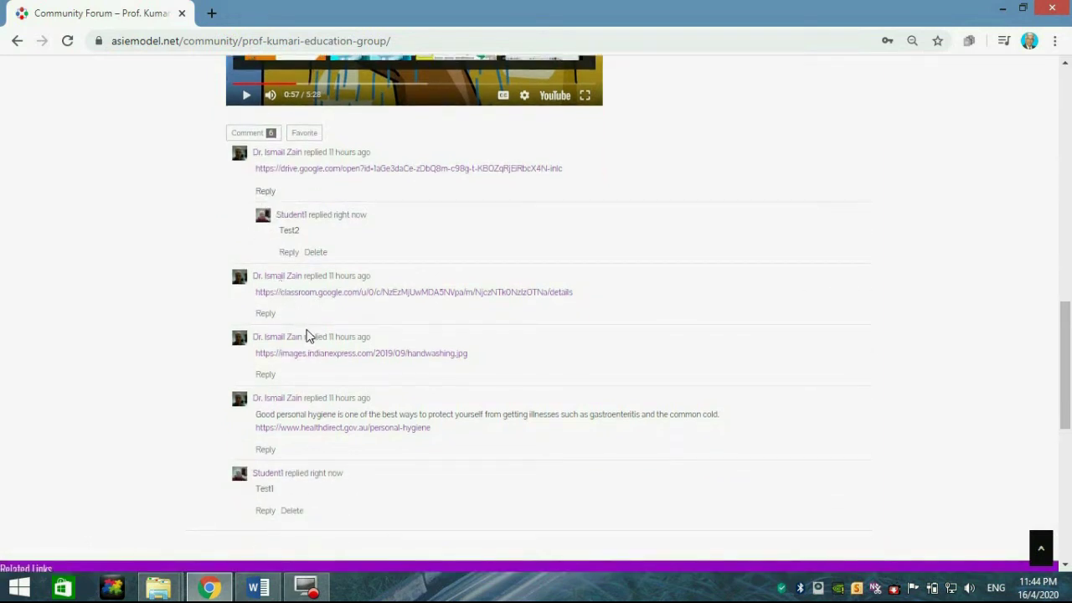
pyautogui.scroll(-1, 322, 365)
pyautogui.scroll(3, 259, 335)
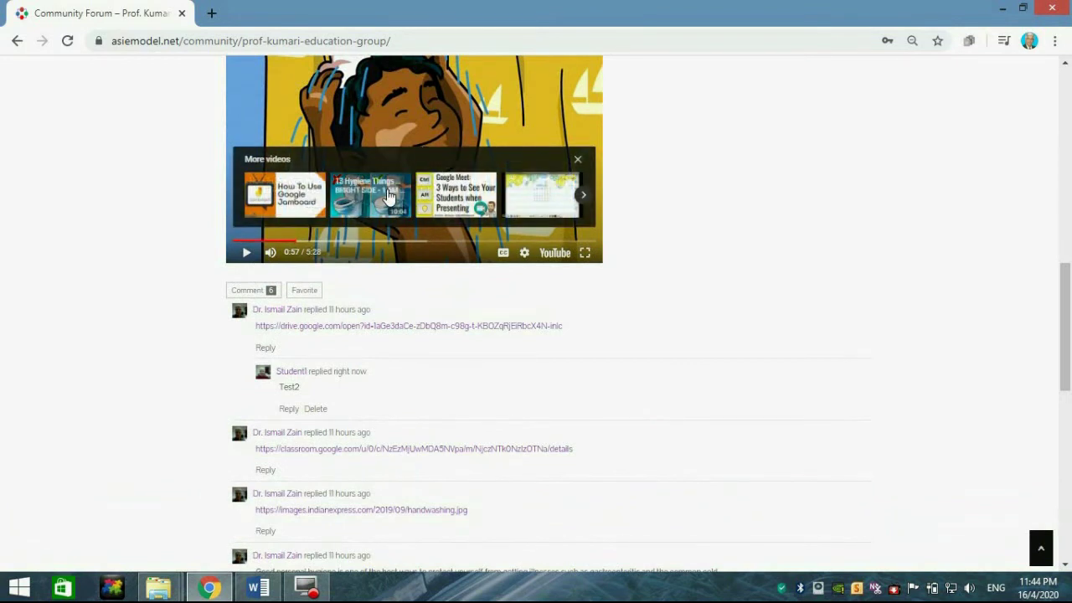
pyautogui.scroll(-2, 363, 257)
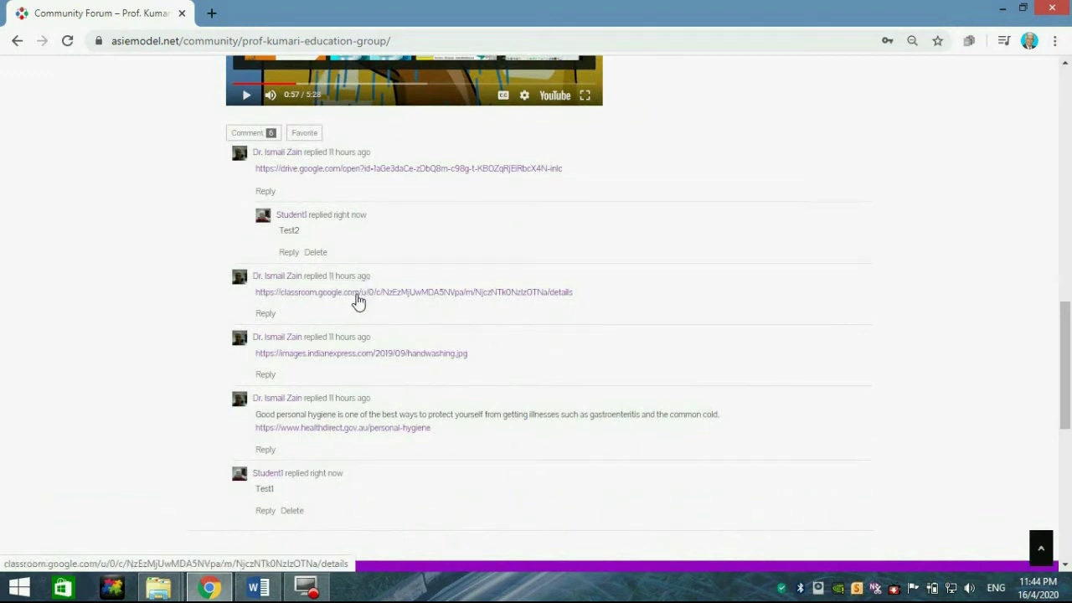
pyautogui.scroll(-2, 354, 299)
pyautogui.click(266, 353)
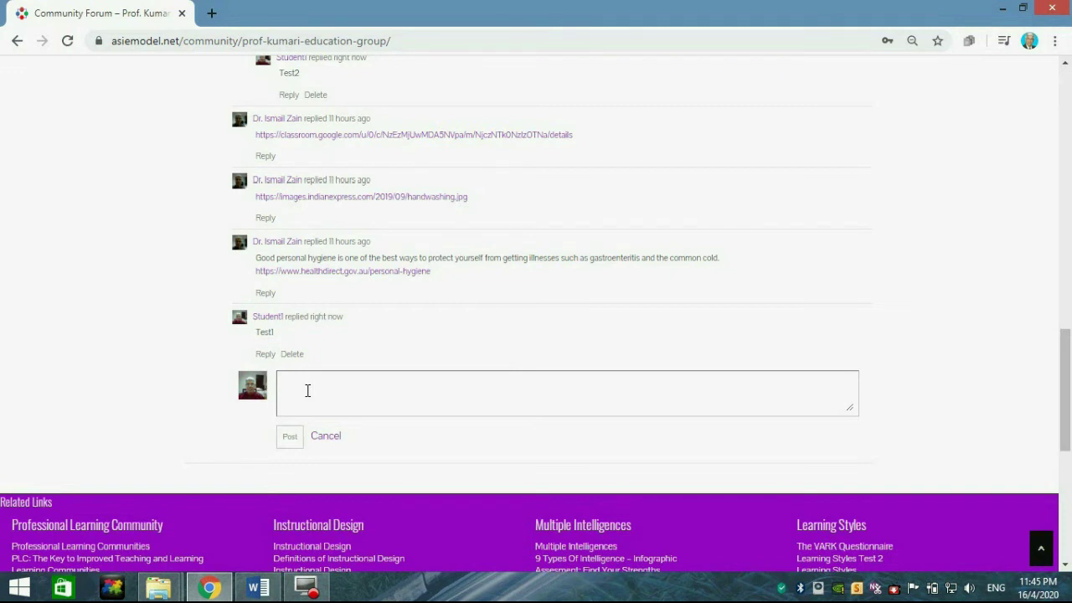
# Follow the community page's YouTube link so YouTube's home page loads in a new tab
pyautogui.scroll(10, 308, 390)
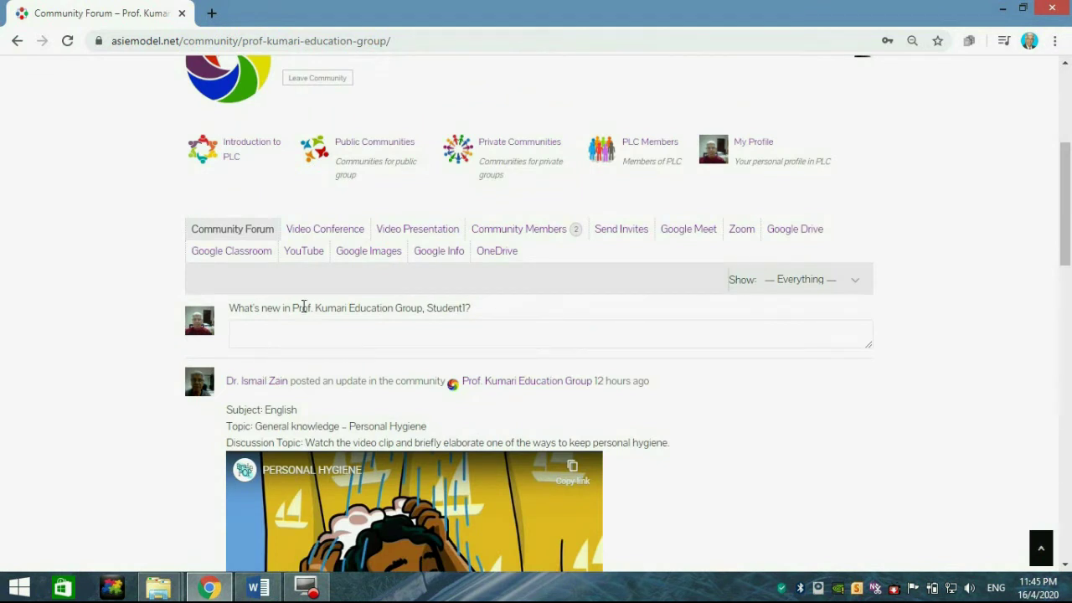
pyautogui.click(302, 253)
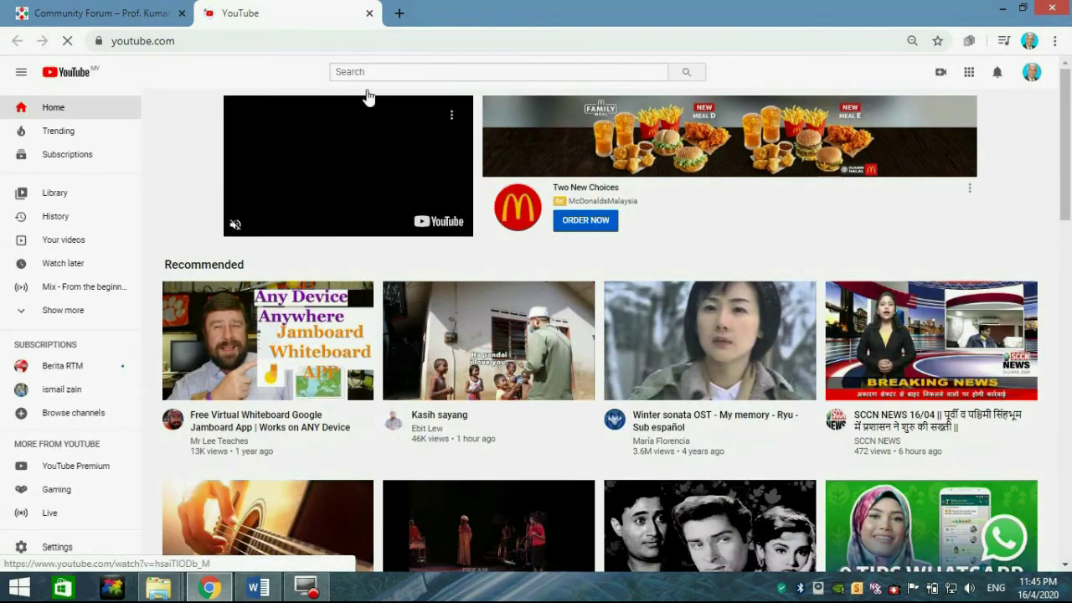
# Search YouTube for 'hygiene song for kids', then open and pause the Good Habits video
pyautogui.click(335, 72)
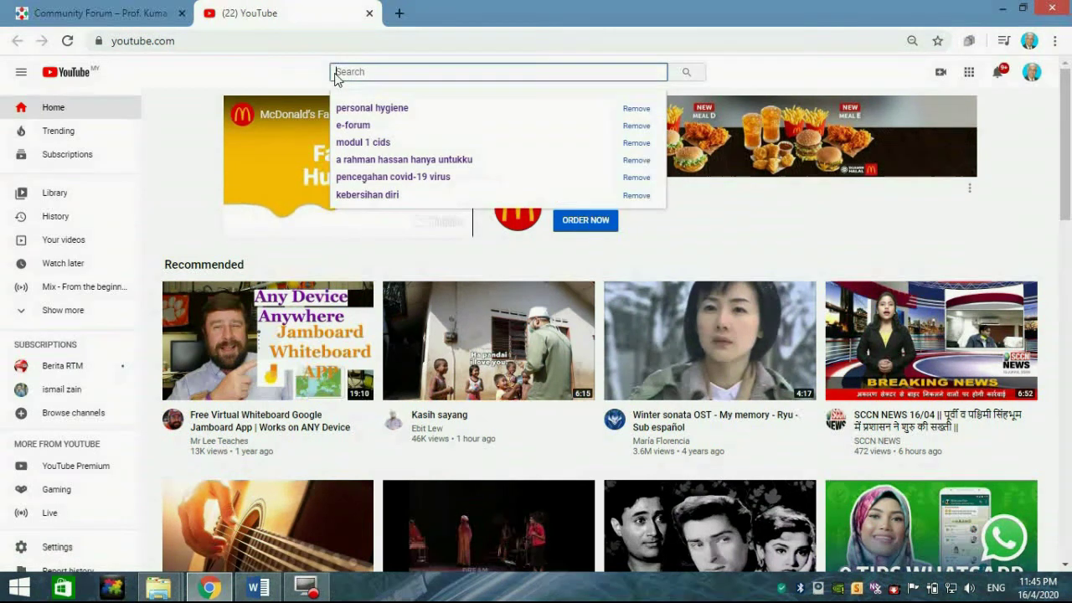
pyautogui.write('hygie')
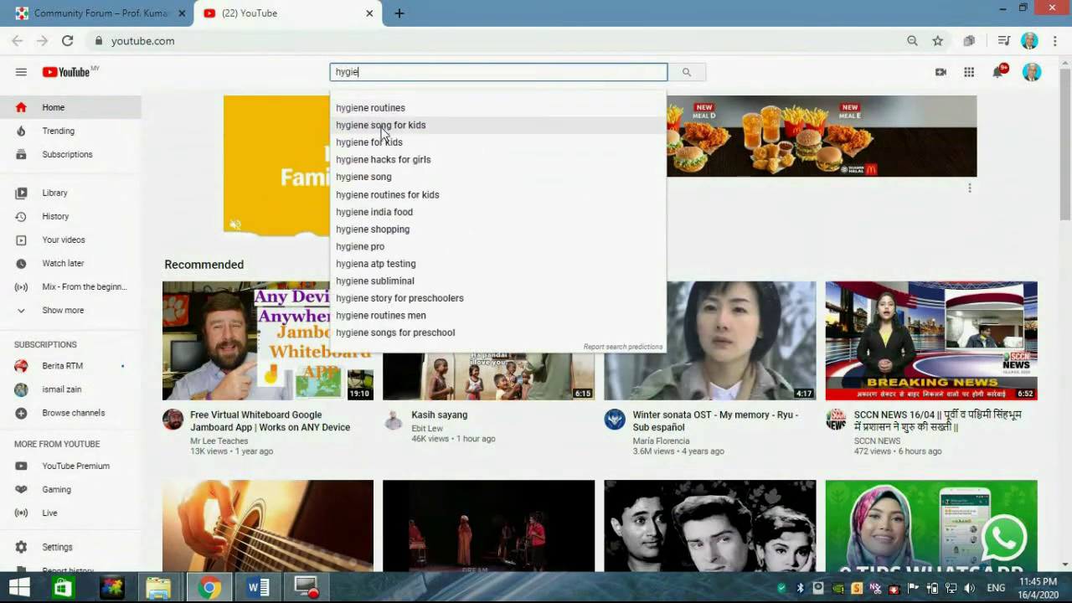
pyautogui.click(382, 127)
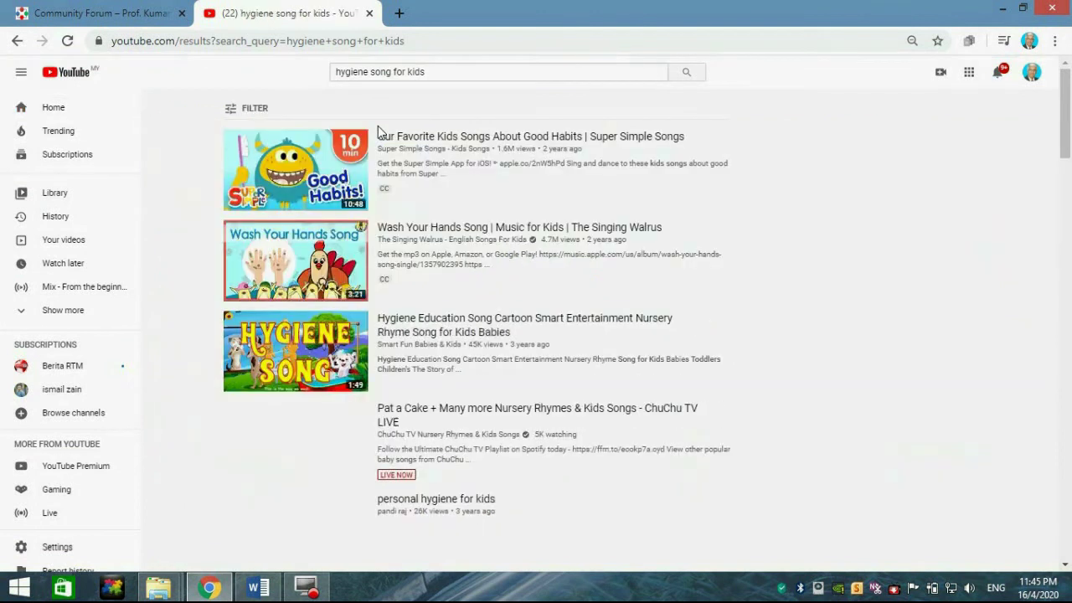
pyautogui.click(291, 180)
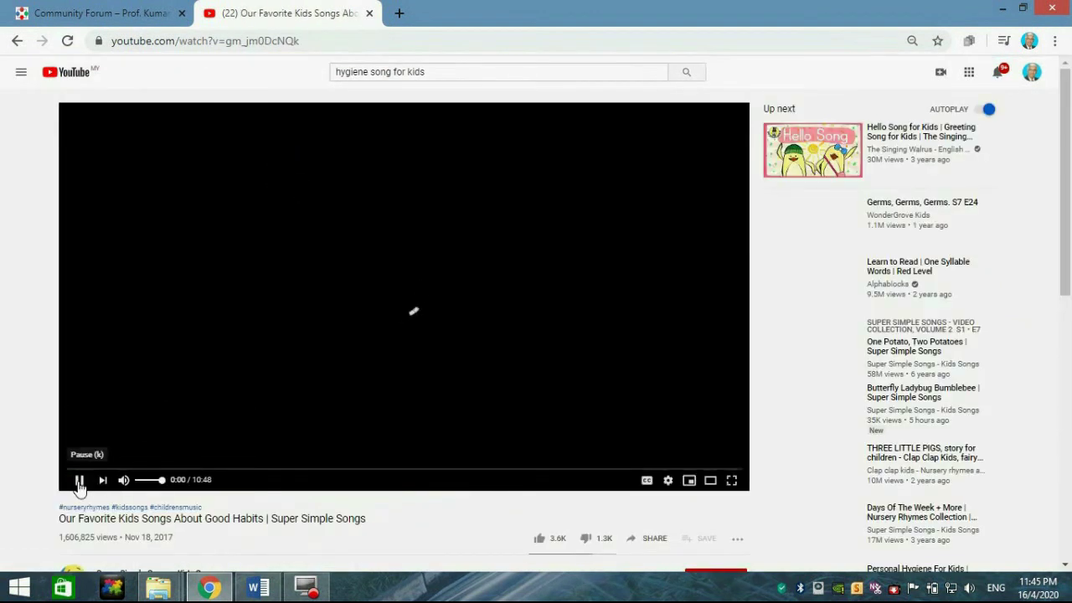
pyautogui.click(80, 482)
# Copy the video's web address and return to the community forum tab
pyautogui.click(281, 42)
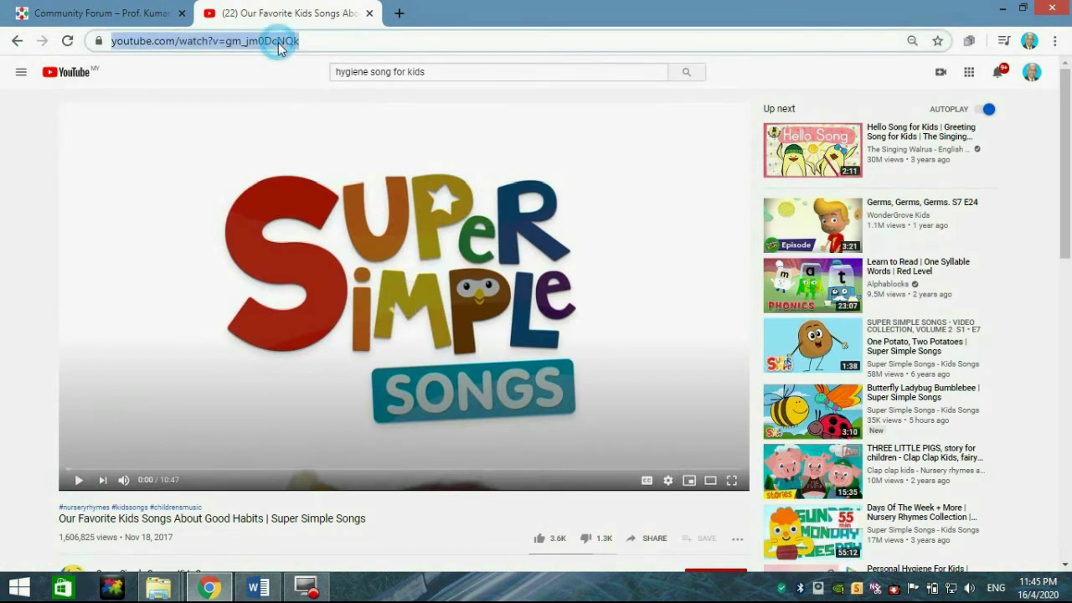
pyautogui.rightClick(278, 44)
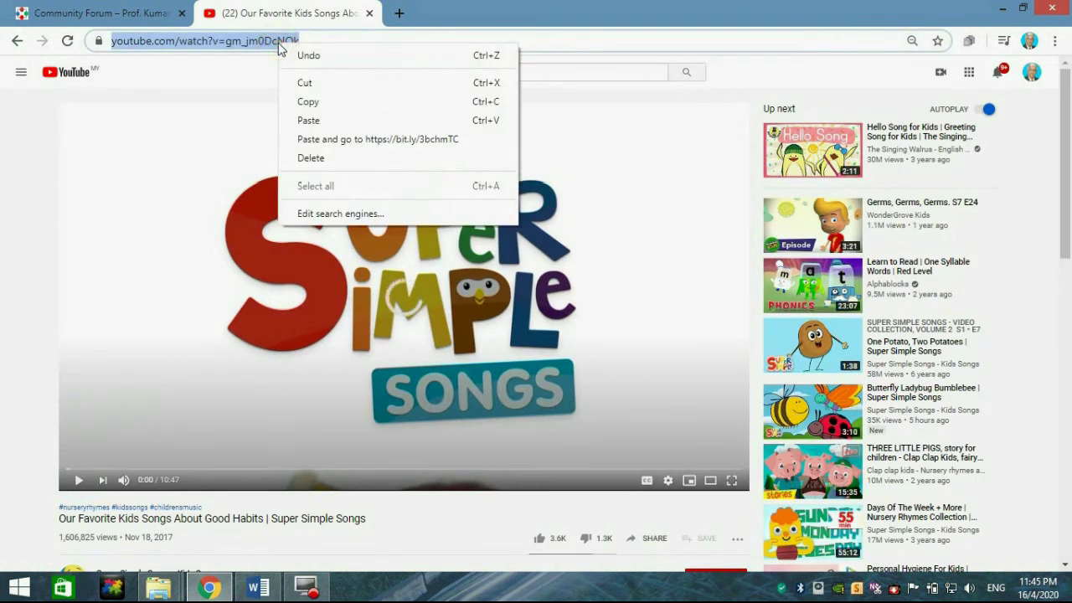
pyautogui.click(314, 100)
pyautogui.click(139, 15)
# Paste the YouTube link as plain text below a 'Test' first line and post the reply
pyautogui.scroll(-10, 373, 346)
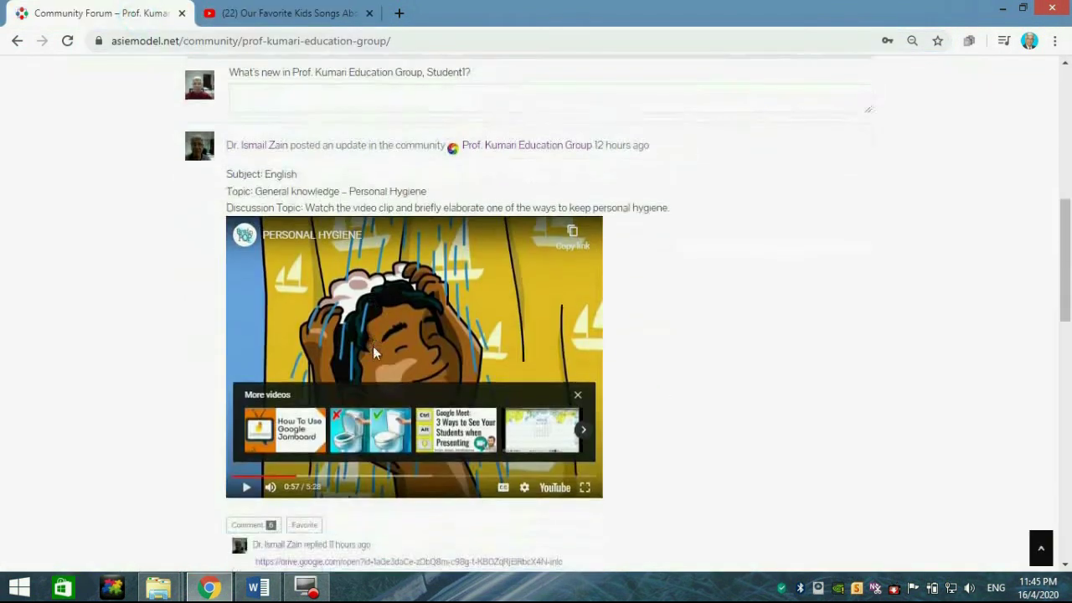
pyautogui.click(299, 382)
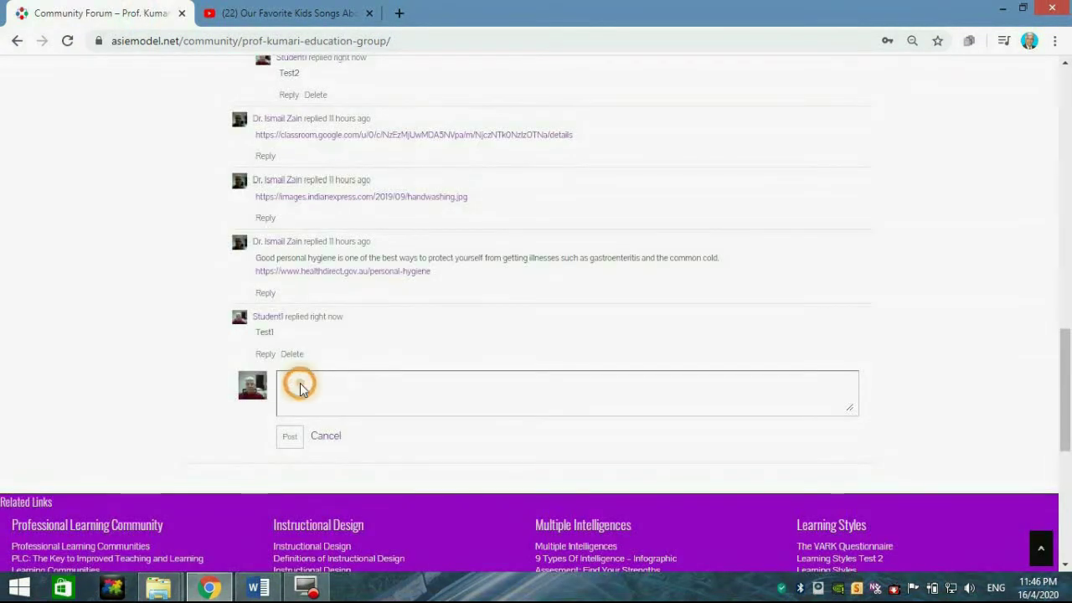
pyautogui.rightClick(302, 383)
pyautogui.click(351, 278)
pyautogui.click(283, 383)
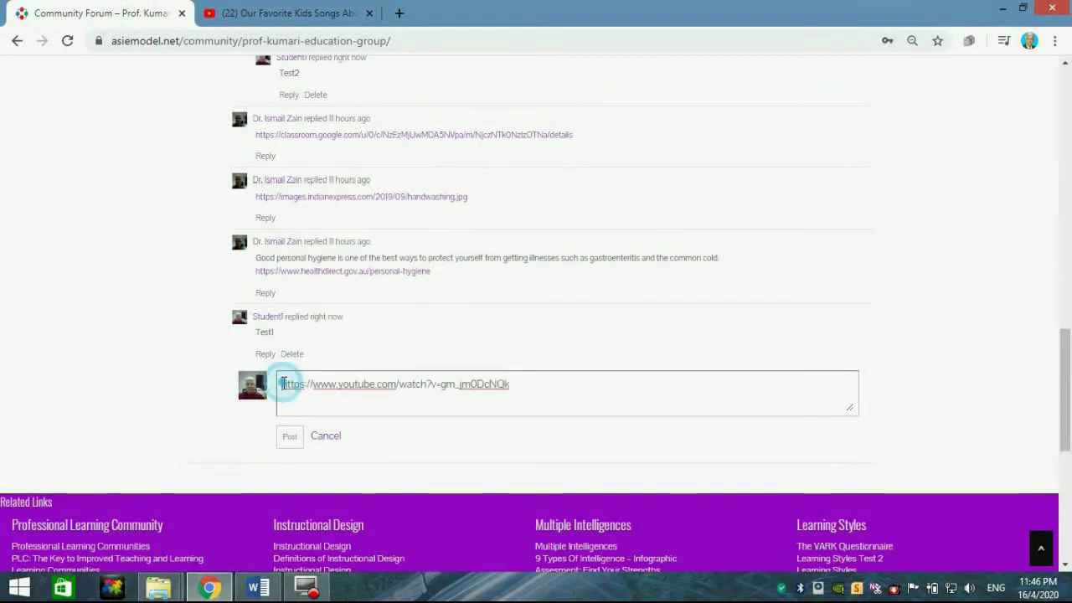
pyautogui.press('Return')
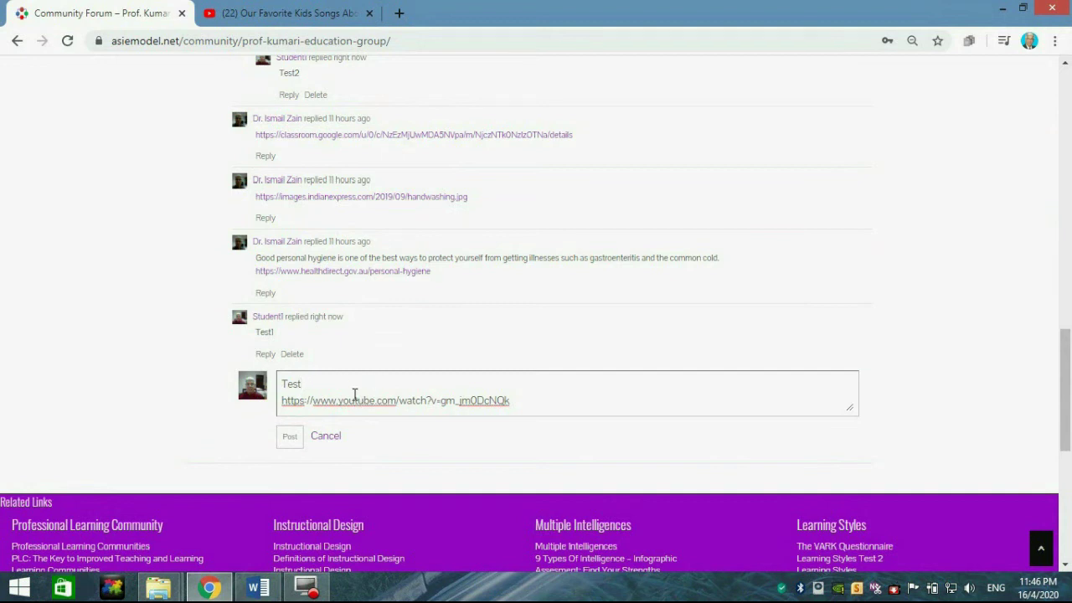
pyautogui.click(292, 438)
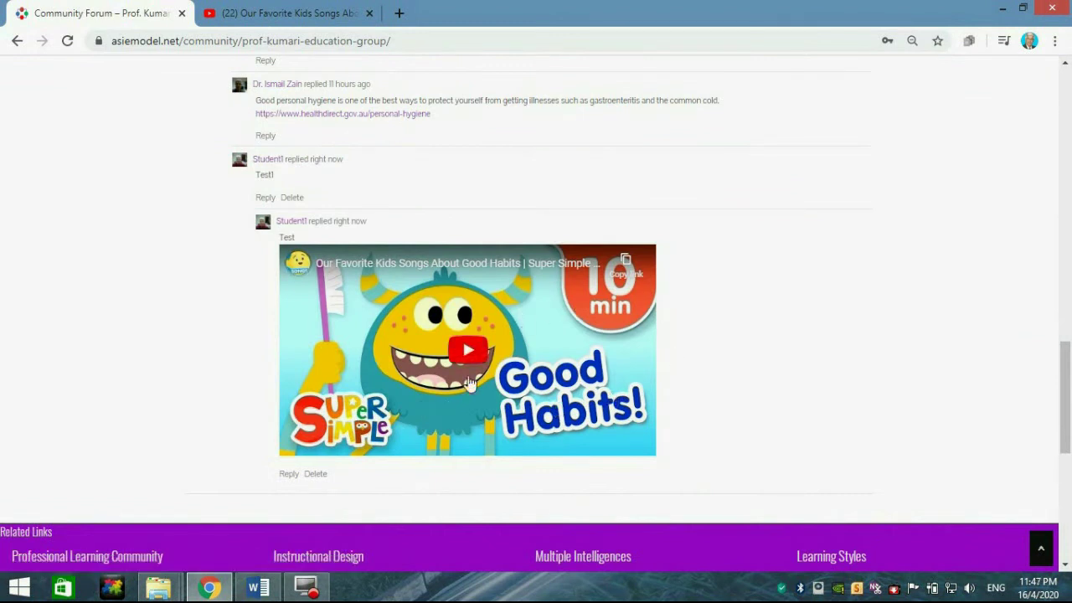
# Play and then pause the embedded kids' song video in the posted reply
pyautogui.click(461, 351)
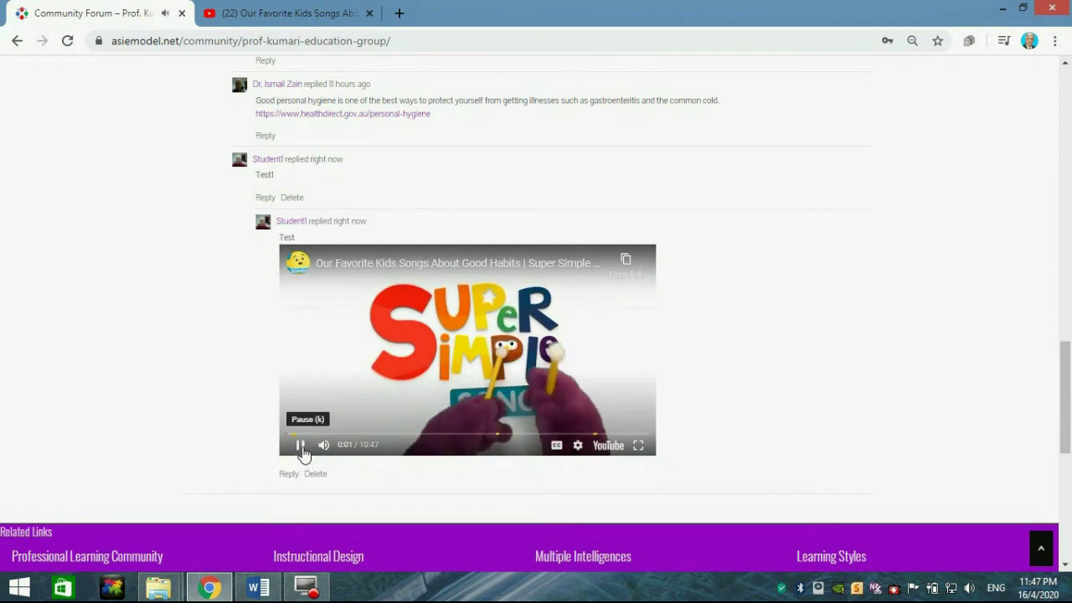
pyautogui.click(300, 445)
pyautogui.scroll(-1, 436, 412)
pyautogui.scroll(-1, 436, 412)
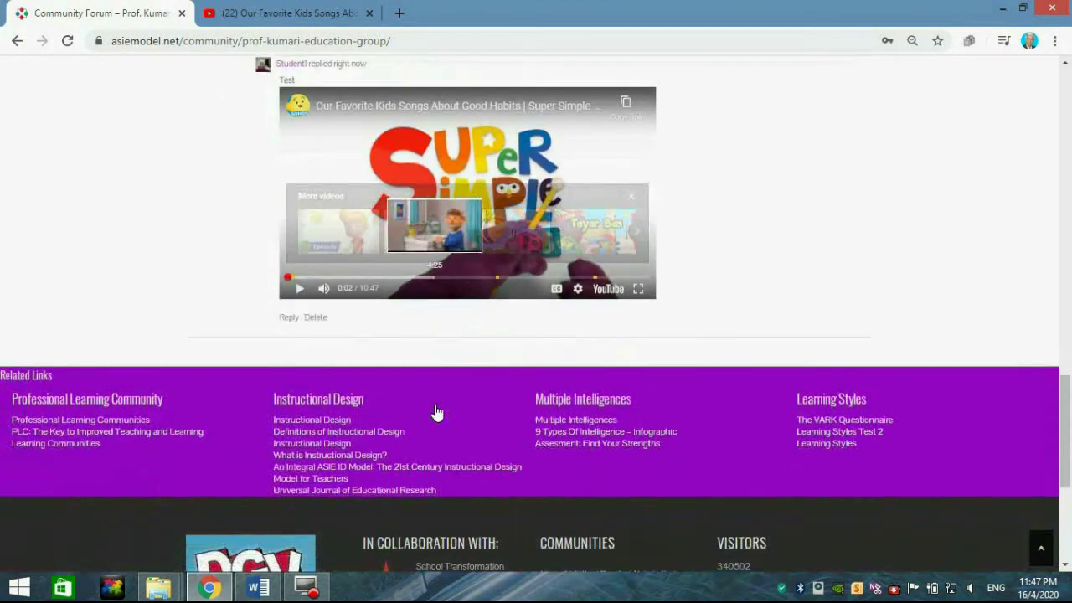
pyautogui.scroll(3, 431, 414)
pyautogui.scroll(2, 362, 416)
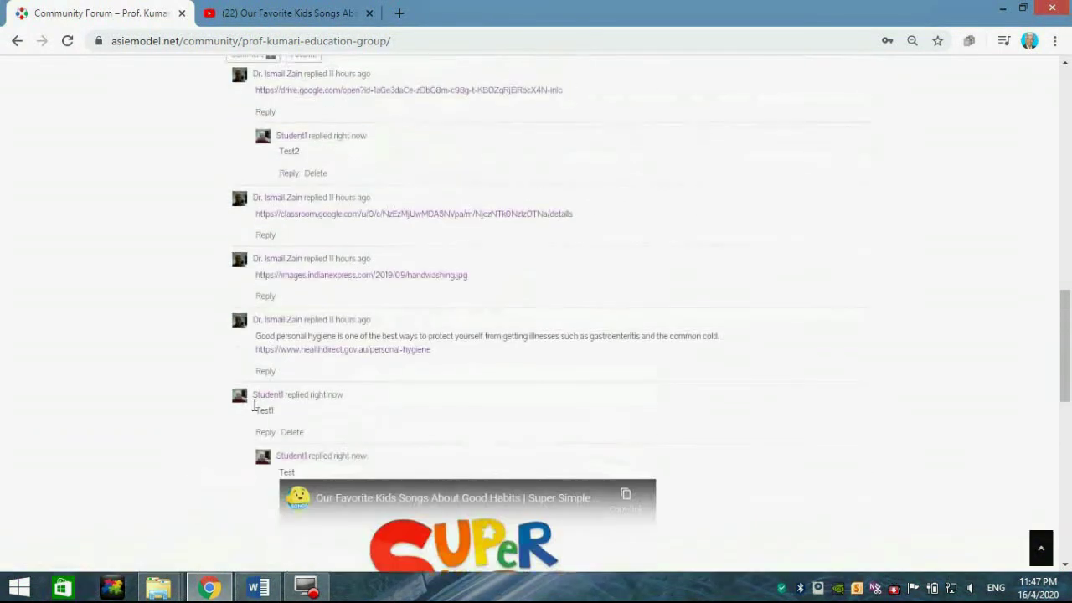
# Start a reply under the personal-hygiene comment and open OneDrive in a new tab
pyautogui.click(265, 372)
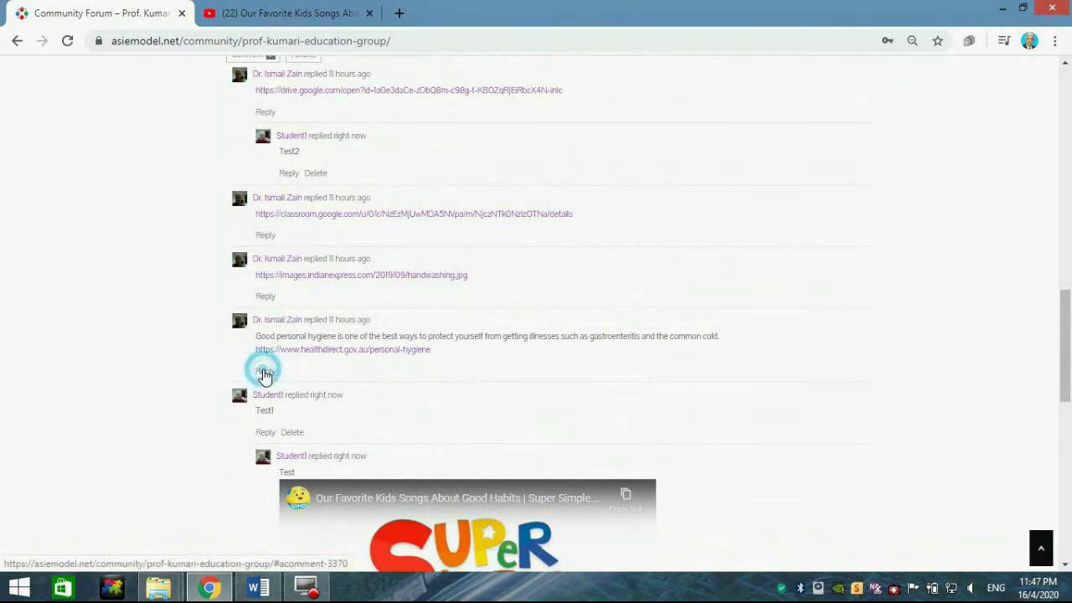
pyautogui.scroll(6, 312, 354)
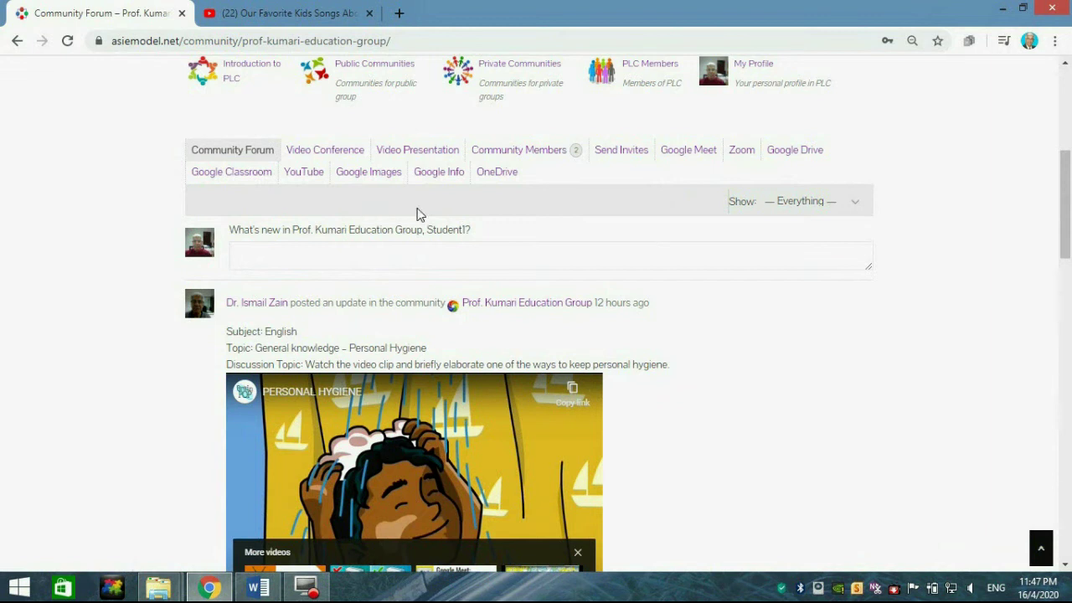
pyautogui.click(496, 173)
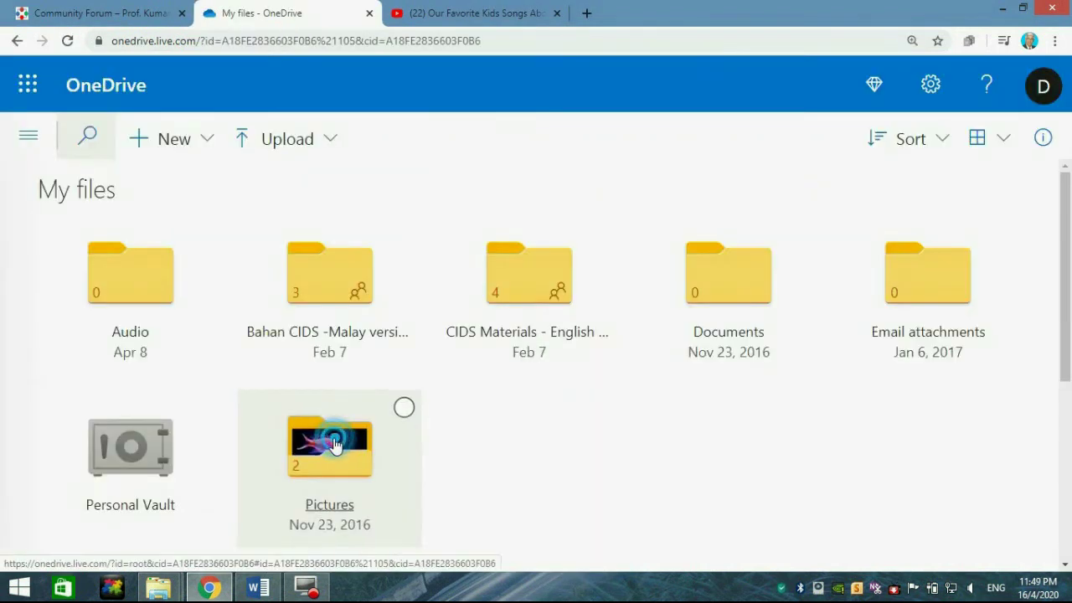
# Share the pink fish photo from OneDrive's Pictures folder and copy its link
pyautogui.click(333, 443)
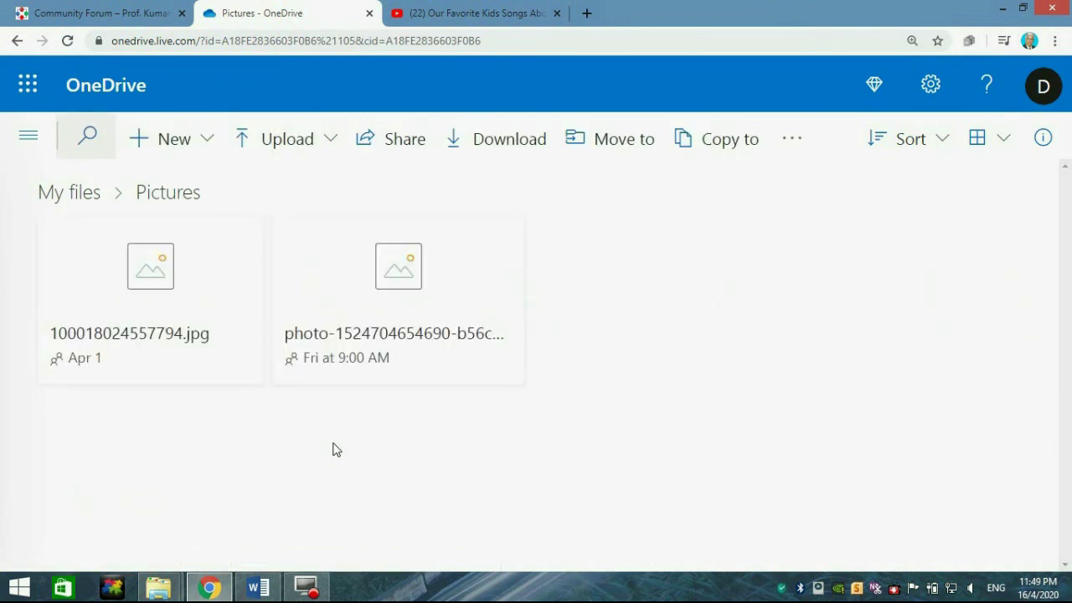
pyautogui.click(505, 233)
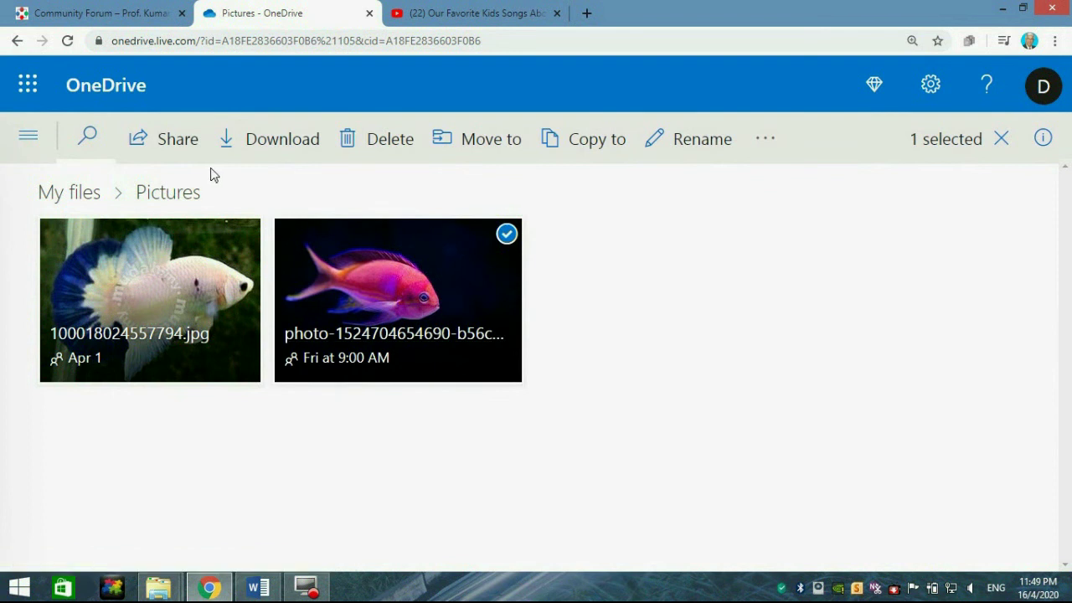
pyautogui.click(173, 148)
pyautogui.click(286, 496)
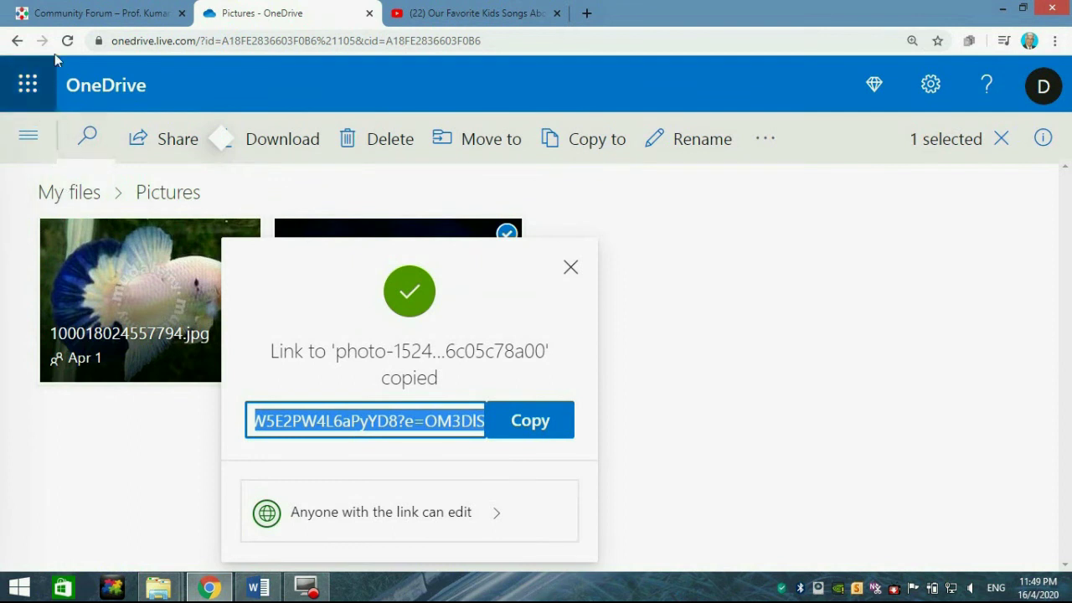
# Paste the OneDrive link into the hygiene-comment reply, post it, and open the 1drv.ms link
pyautogui.click(16, 40)
pyautogui.click(98, 13)
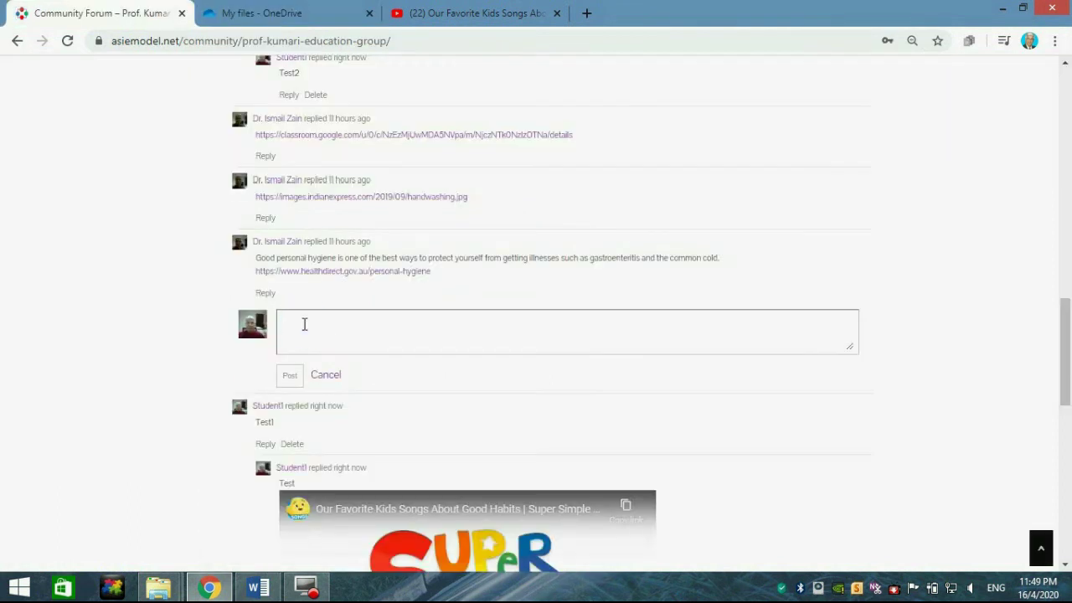
pyautogui.rightClick(303, 325)
pyautogui.click(359, 420)
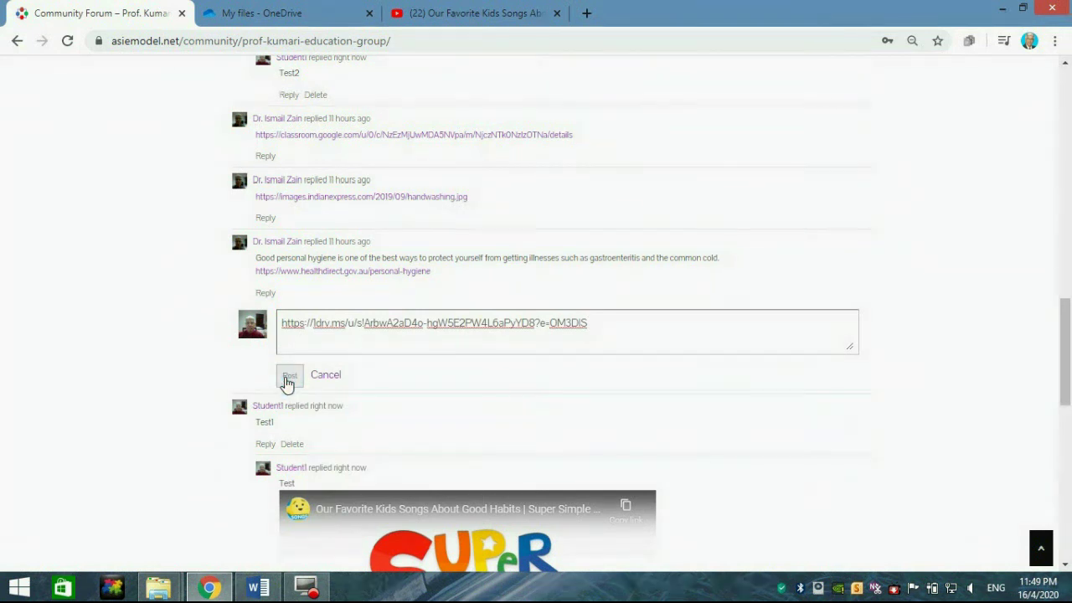
pyautogui.click(289, 377)
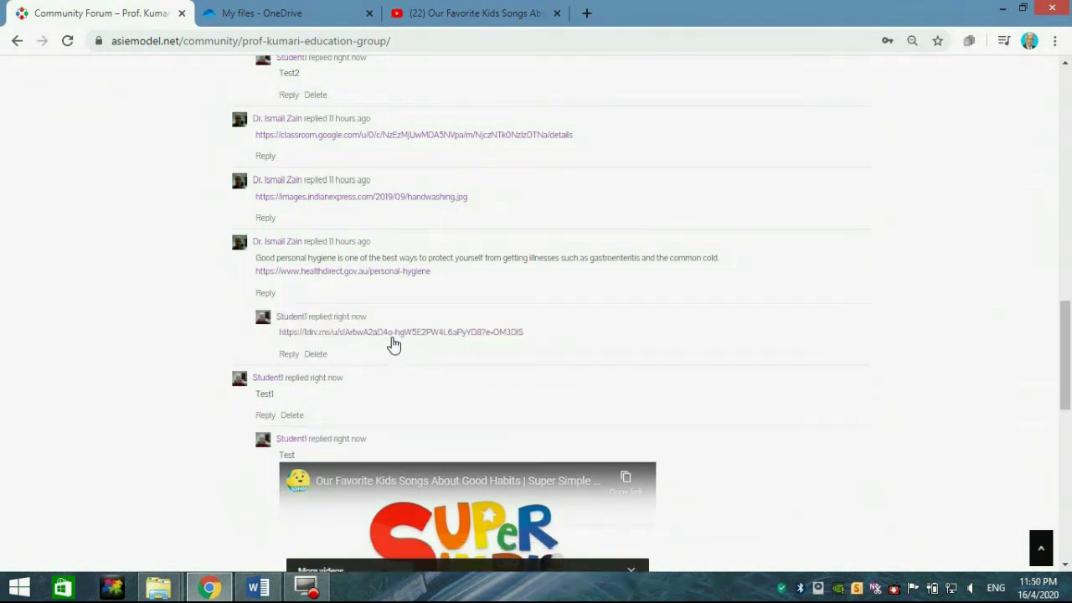
pyautogui.click(394, 333)
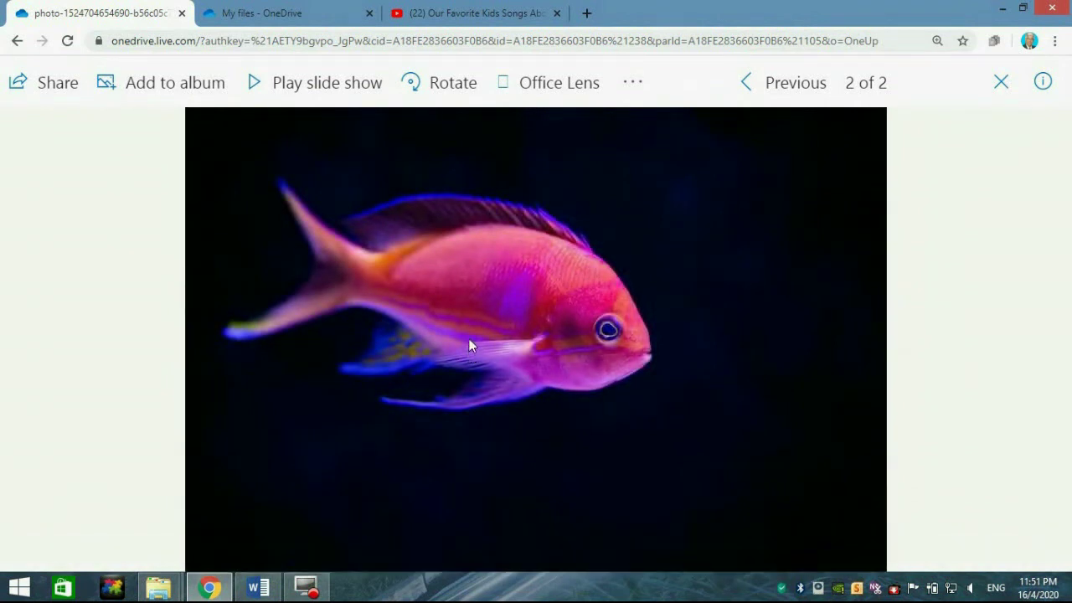
# Bring up the image options menu on the shared fish photo in OneDrive's viewer
pyautogui.rightClick(439, 309)
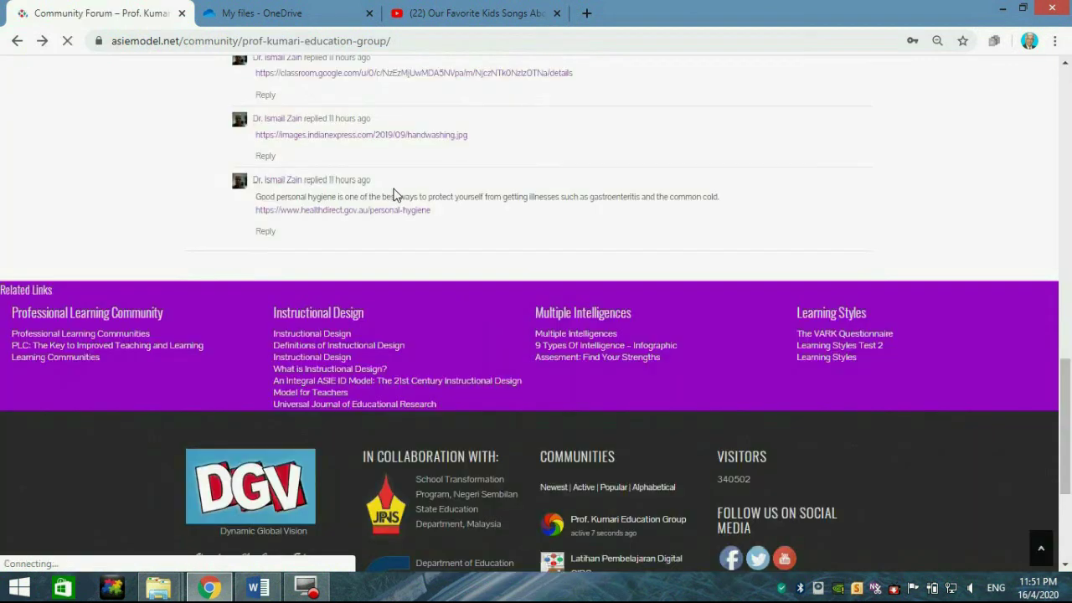
pyautogui.scroll(15, 410, 207)
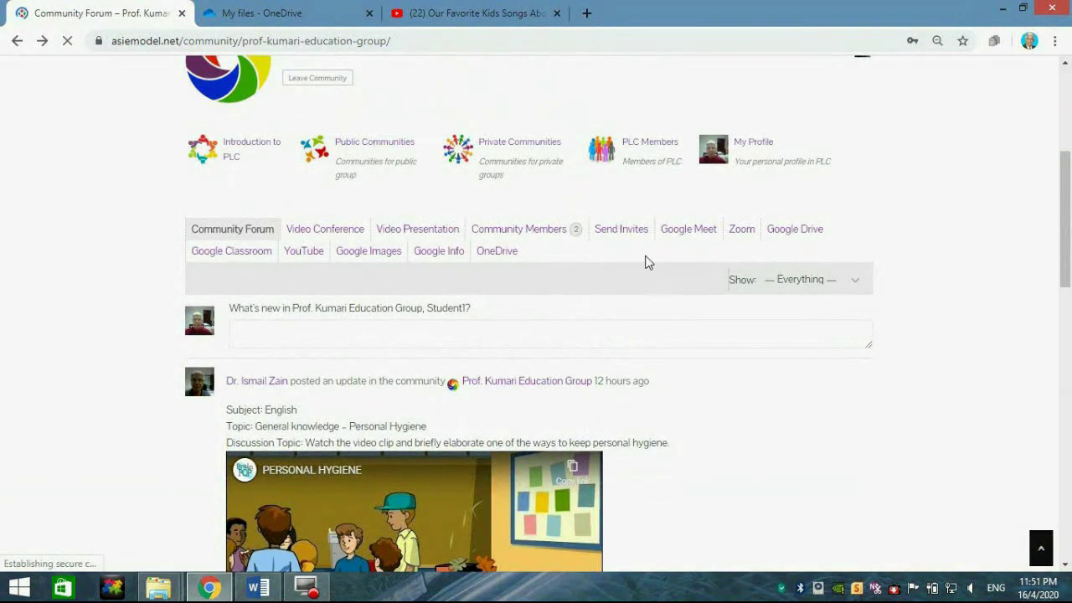
# Open Google Drive's My Drive in a new tab and open the Training 1 document
pyautogui.click(791, 236)
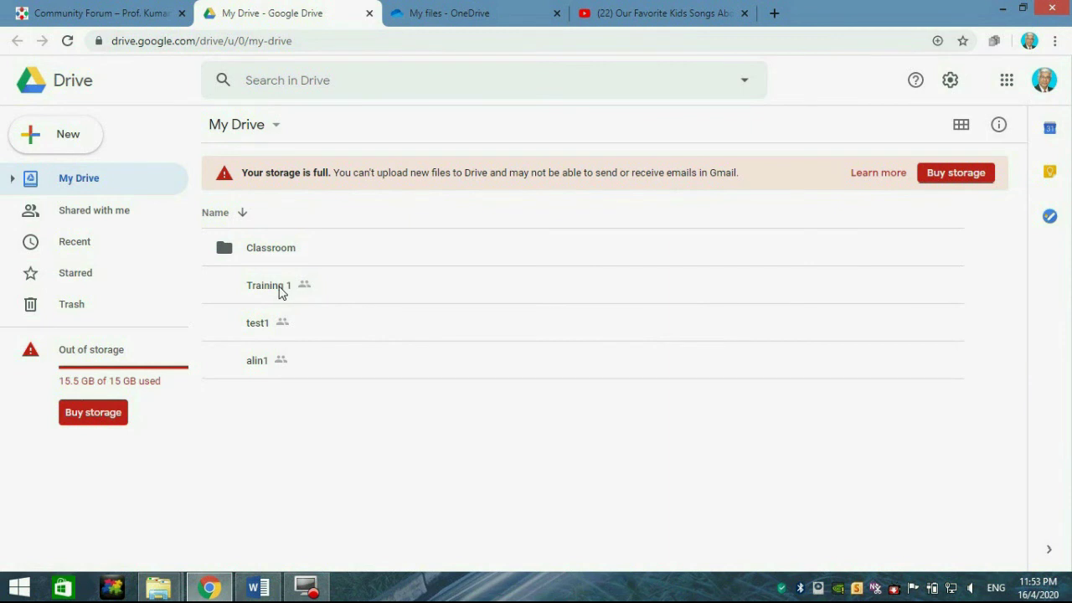
pyautogui.doubleClick(280, 292)
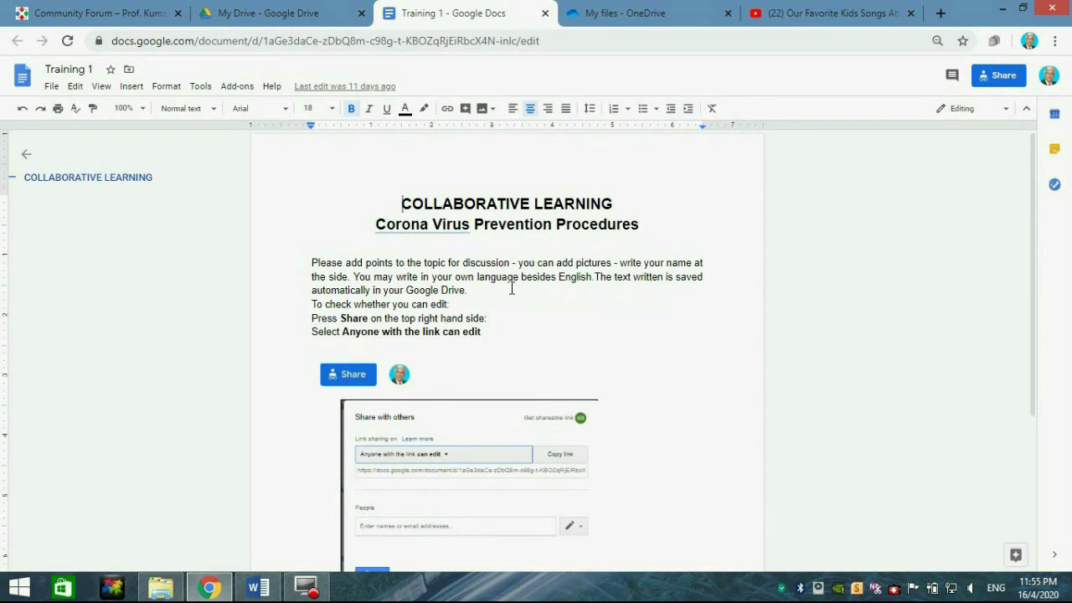
# Set Training 1's link access to 'Anyone with the link can edit' and copy the share link
pyautogui.scroll(-3, 512, 293)
pyautogui.scroll(3, 511, 301)
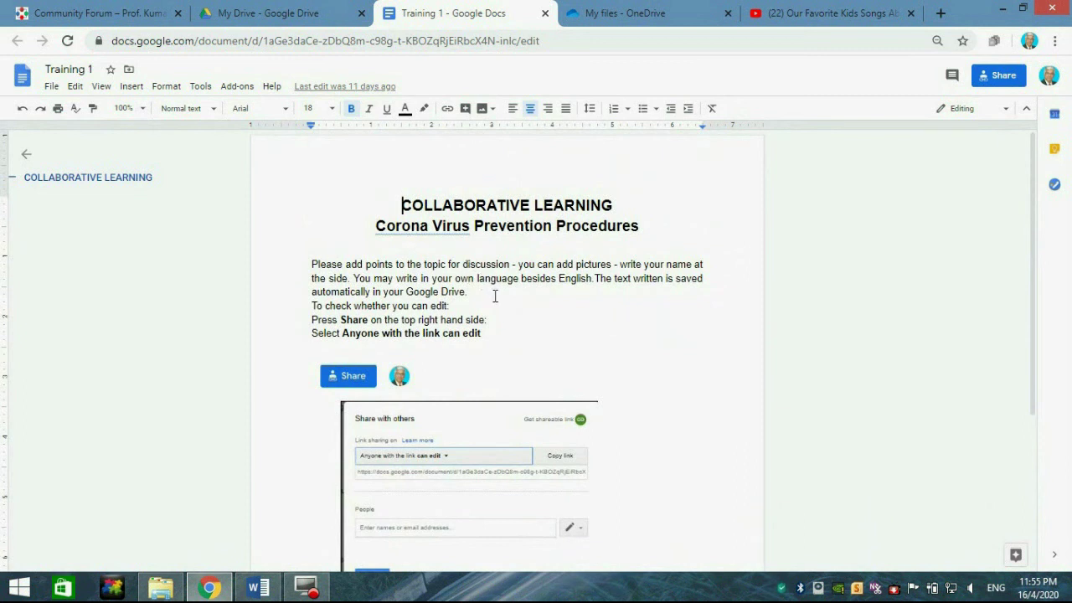
pyautogui.scroll(-3, 495, 295)
pyautogui.scroll(3, 480, 385)
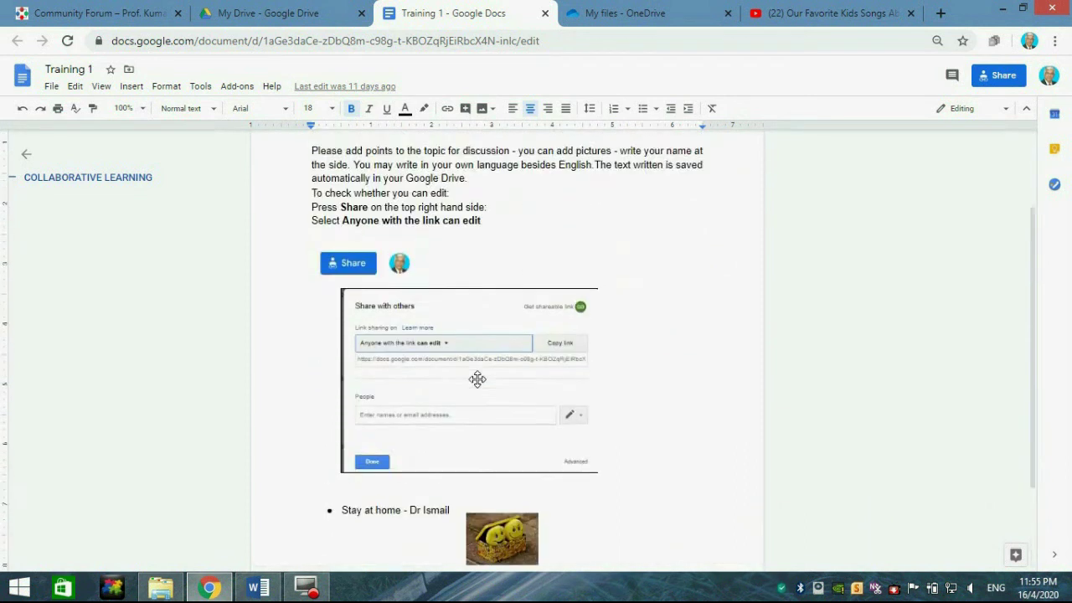
pyautogui.scroll(-3, 480, 311)
pyautogui.scroll(3, 480, 310)
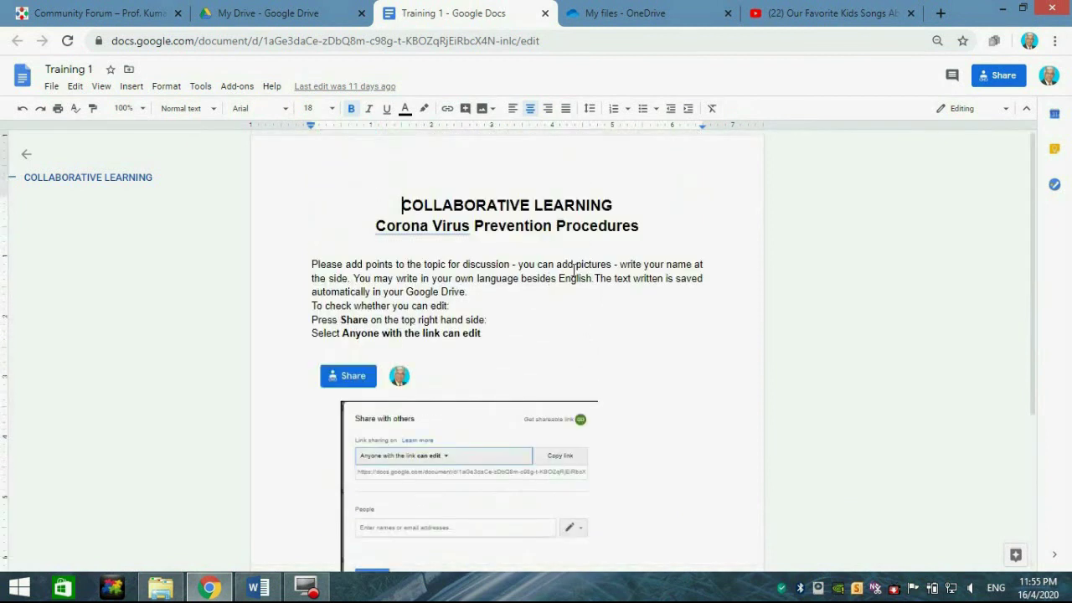
pyautogui.click(992, 75)
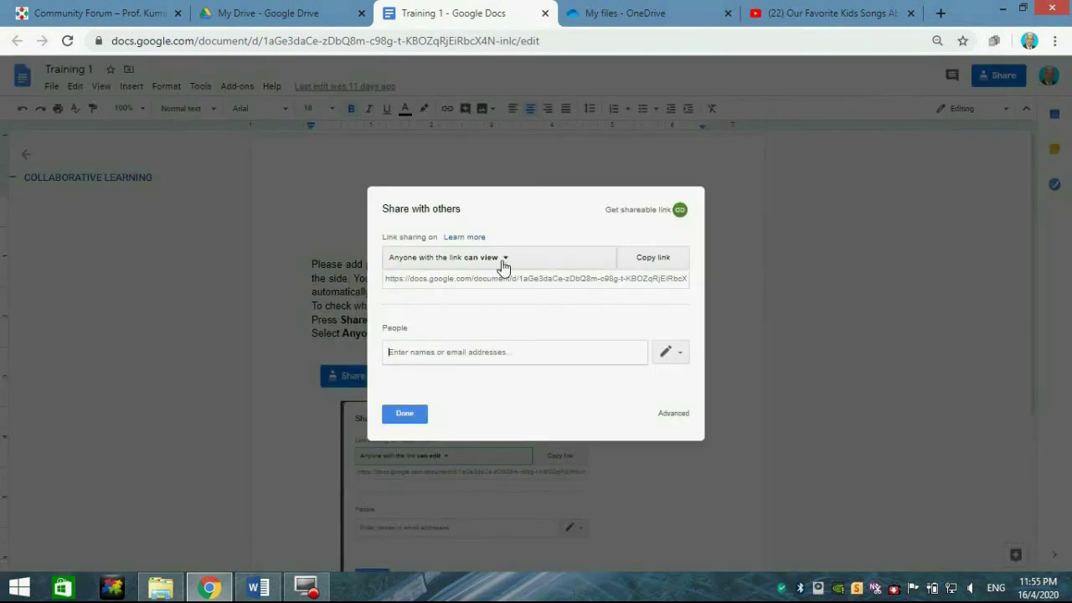
pyautogui.click(502, 259)
pyautogui.click(494, 305)
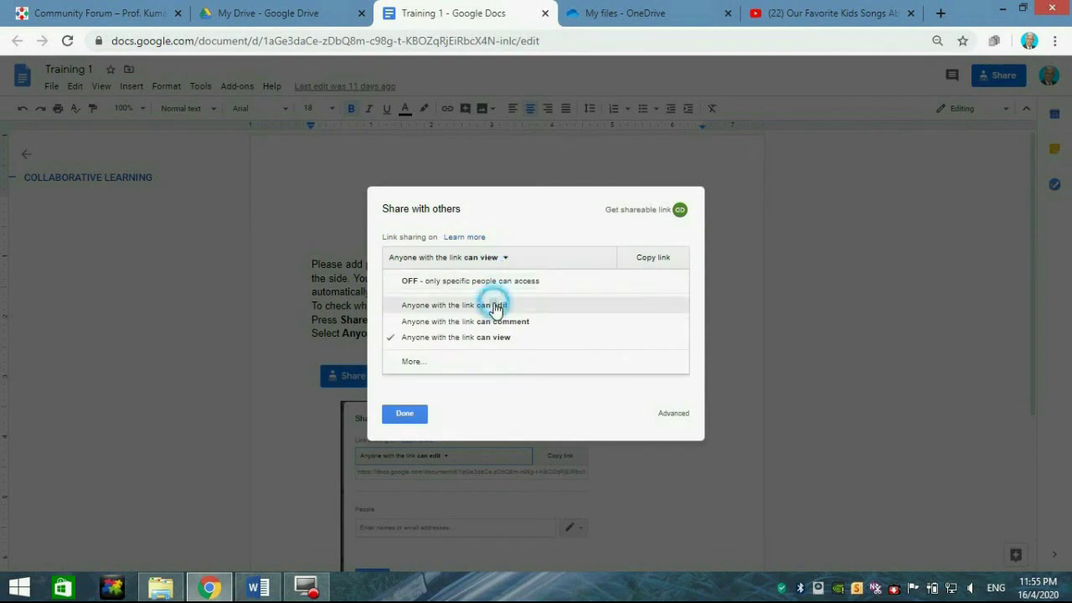
pyautogui.click(653, 258)
pyautogui.click(84, 12)
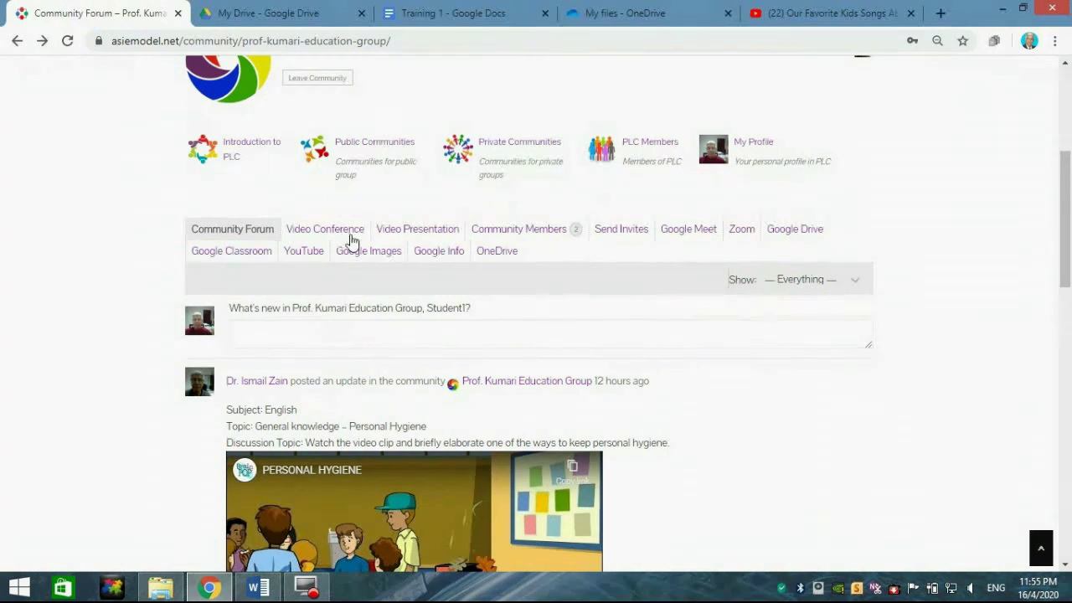
# Paste the Training 1 Google Docs link as a reply under the second comment and post it
pyautogui.scroll(-4, 387, 335)
pyautogui.scroll(-3, 360, 360)
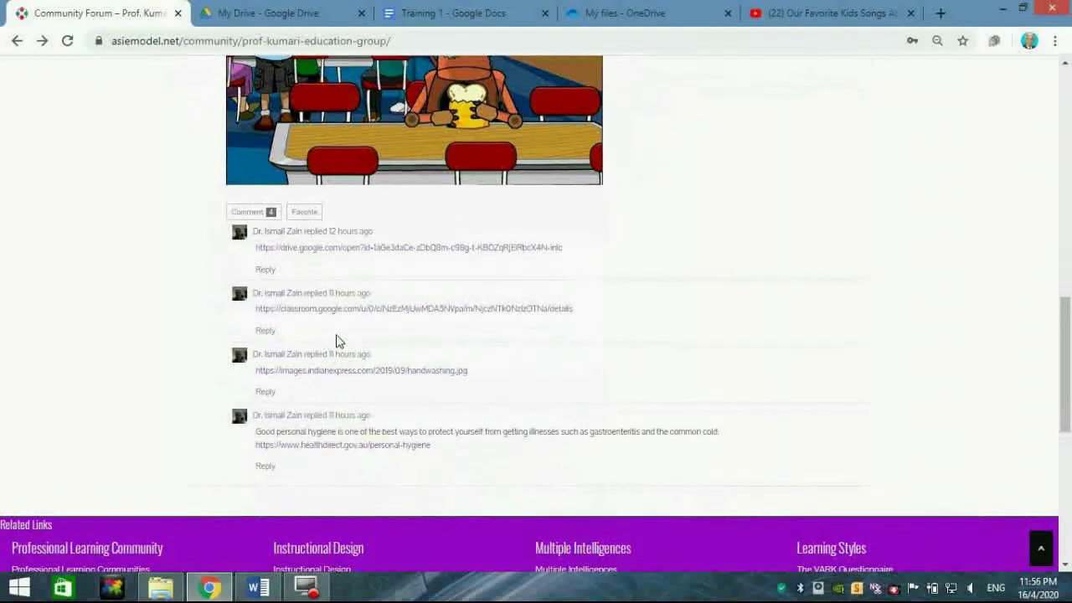
pyautogui.scroll(1, 346, 356)
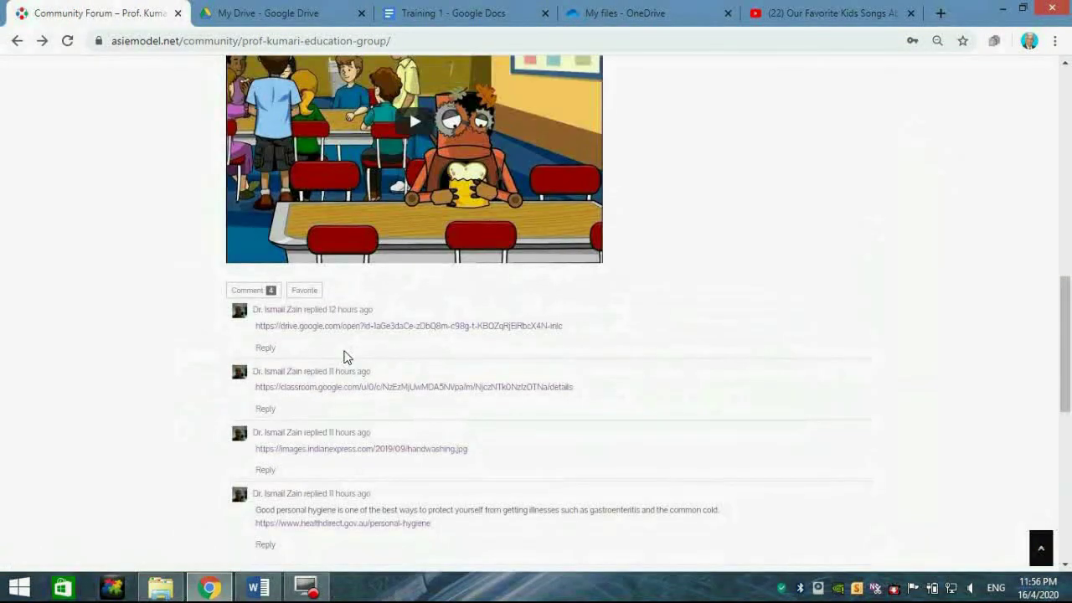
pyautogui.click(265, 407)
pyautogui.rightClick(299, 359)
pyautogui.click(327, 238)
pyautogui.scroll(-3, 407, 321)
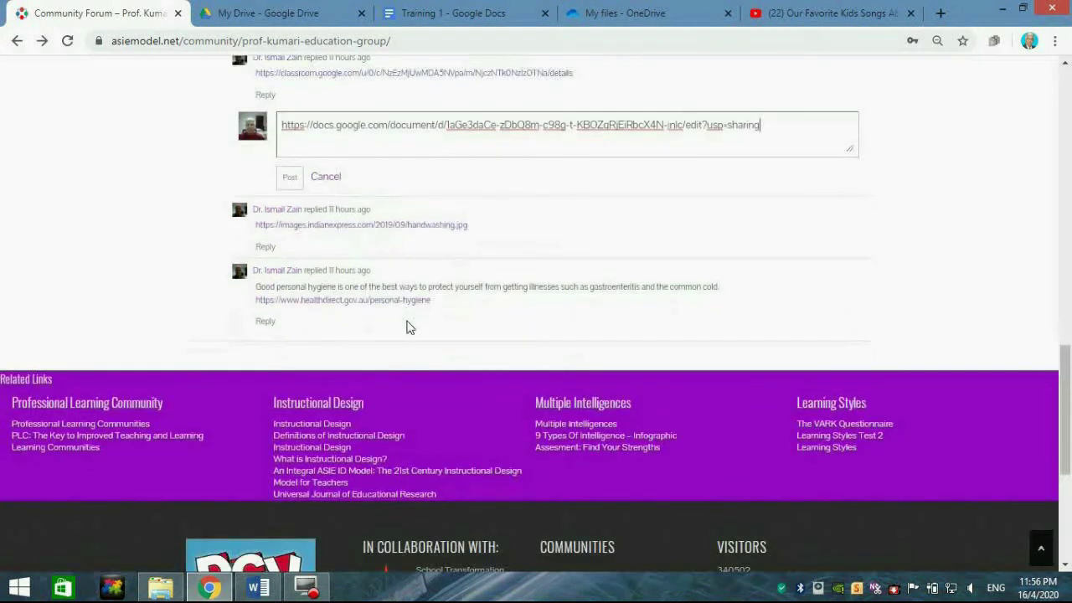
pyautogui.scroll(3, 407, 325)
pyautogui.click(290, 413)
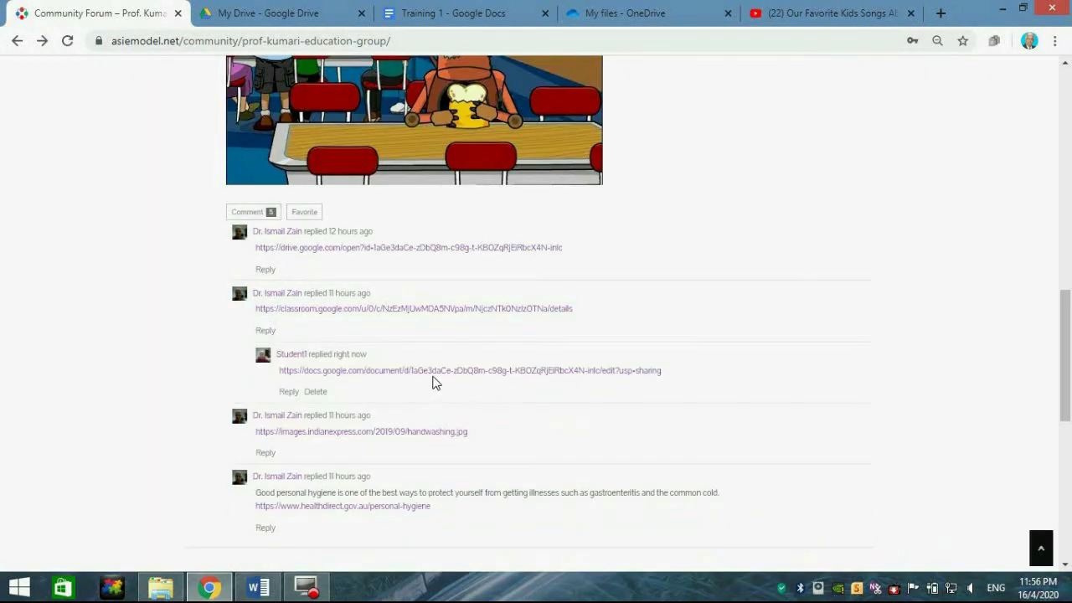
pyautogui.click(433, 379)
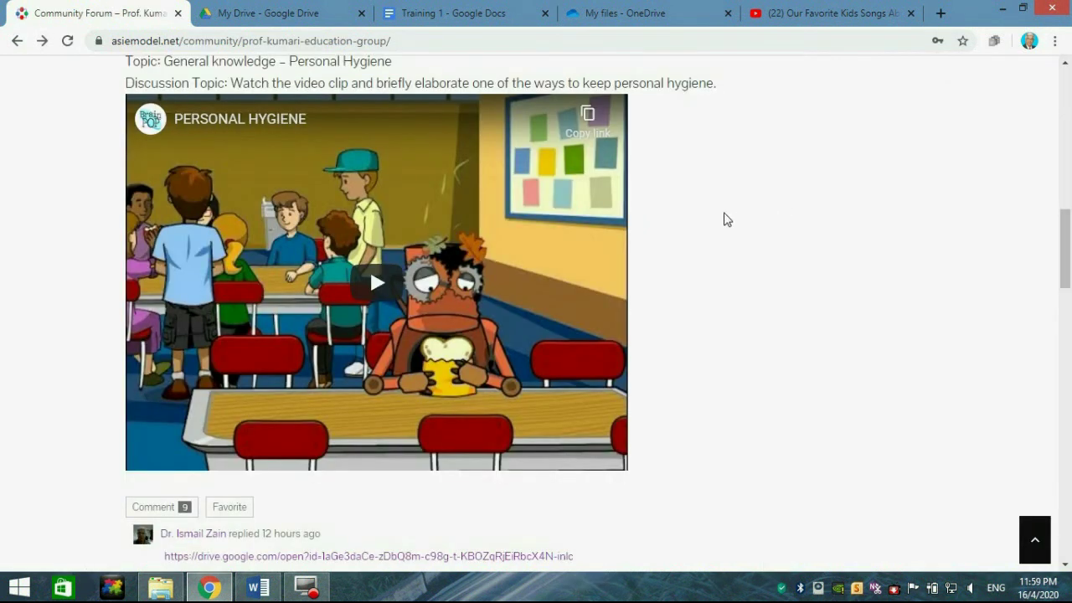
pyautogui.scroll(2, 725, 219)
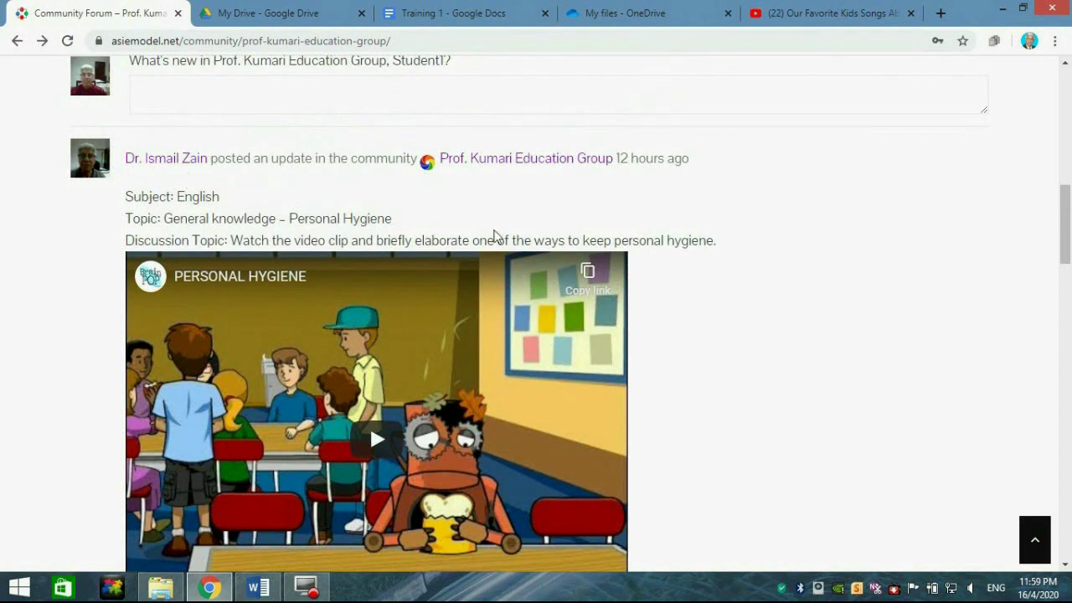
pyautogui.scroll(-2, 481, 216)
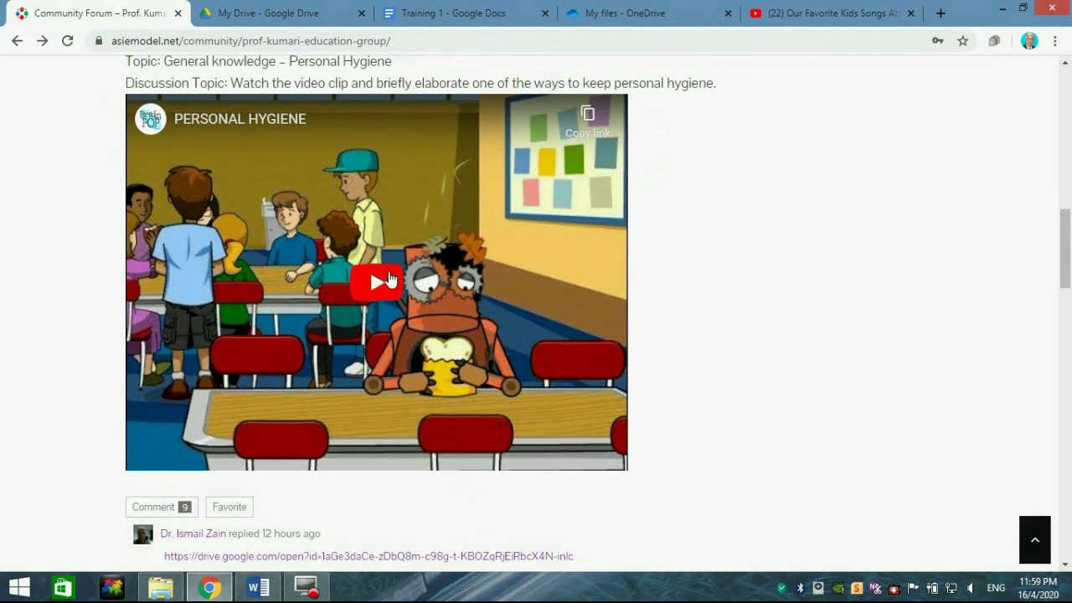
pyautogui.scroll(-2, 385, 284)
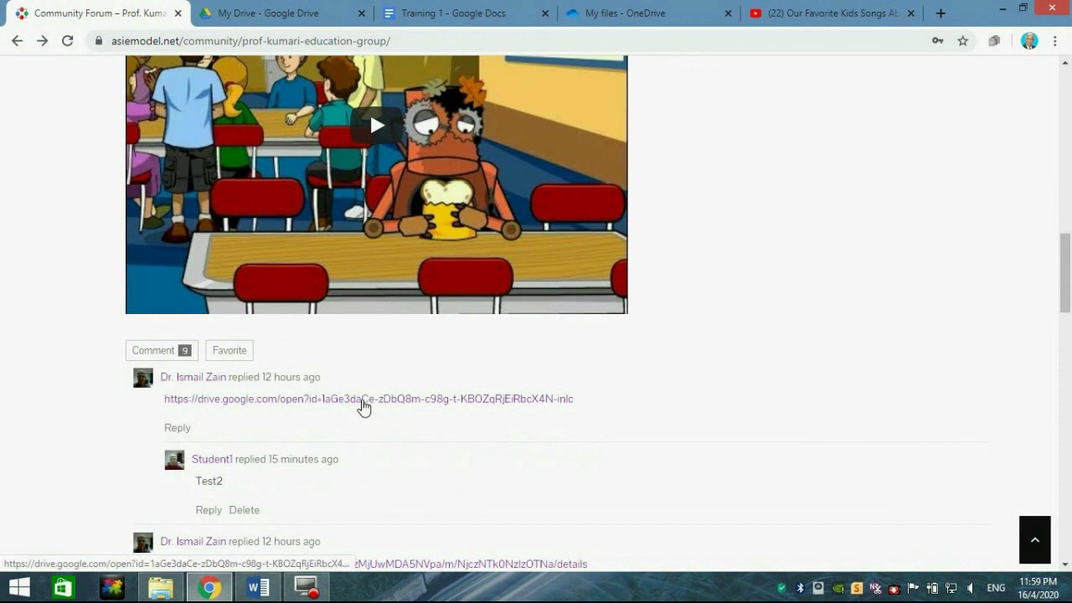
pyautogui.scroll(1, 588, 213)
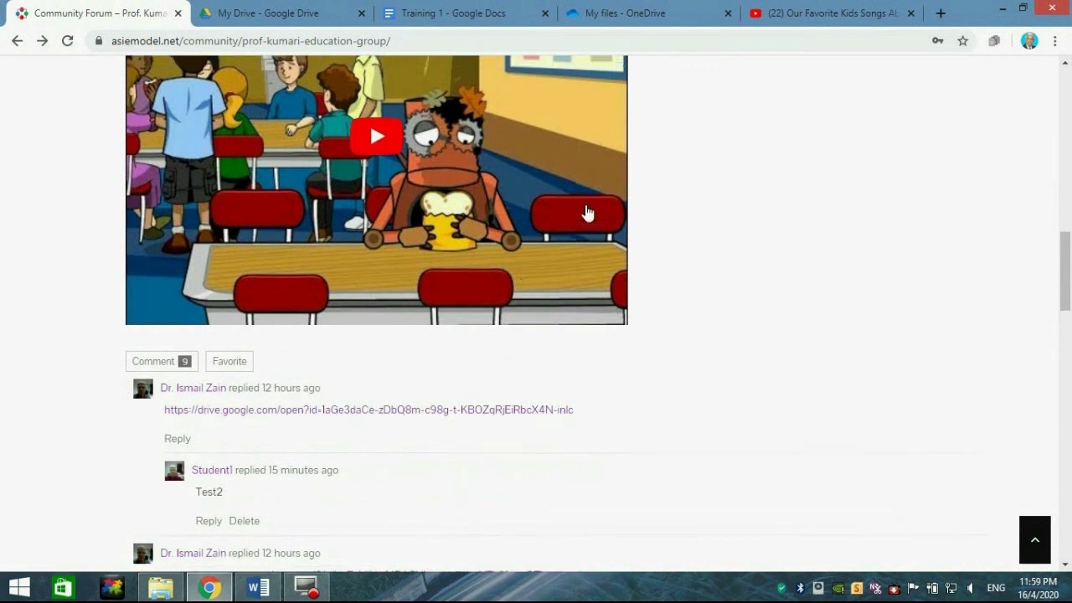
pyautogui.scroll(3, 588, 214)
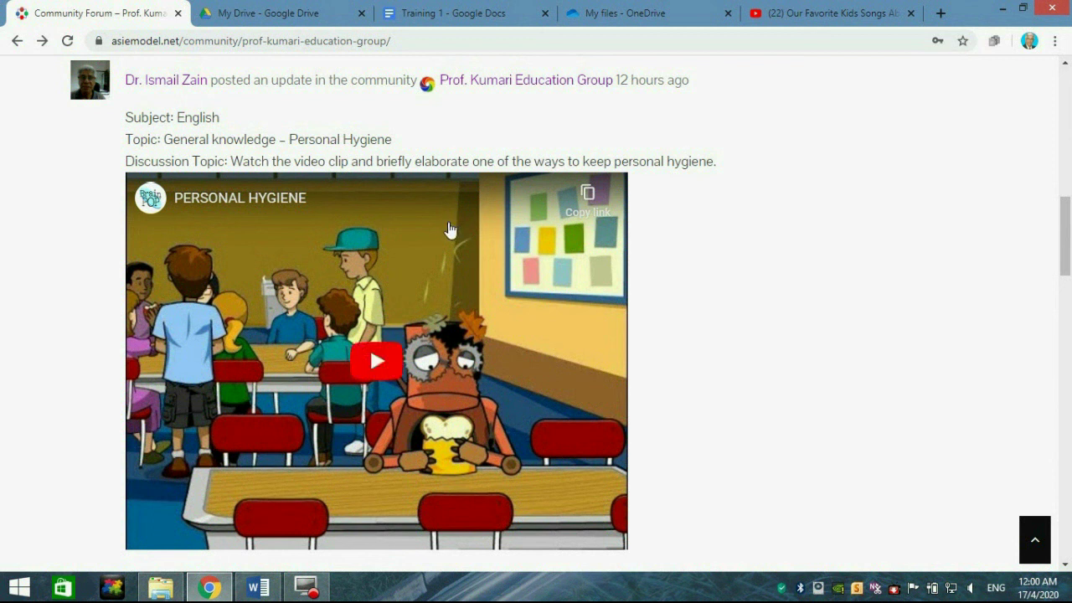
pyautogui.scroll(-3, 447, 232)
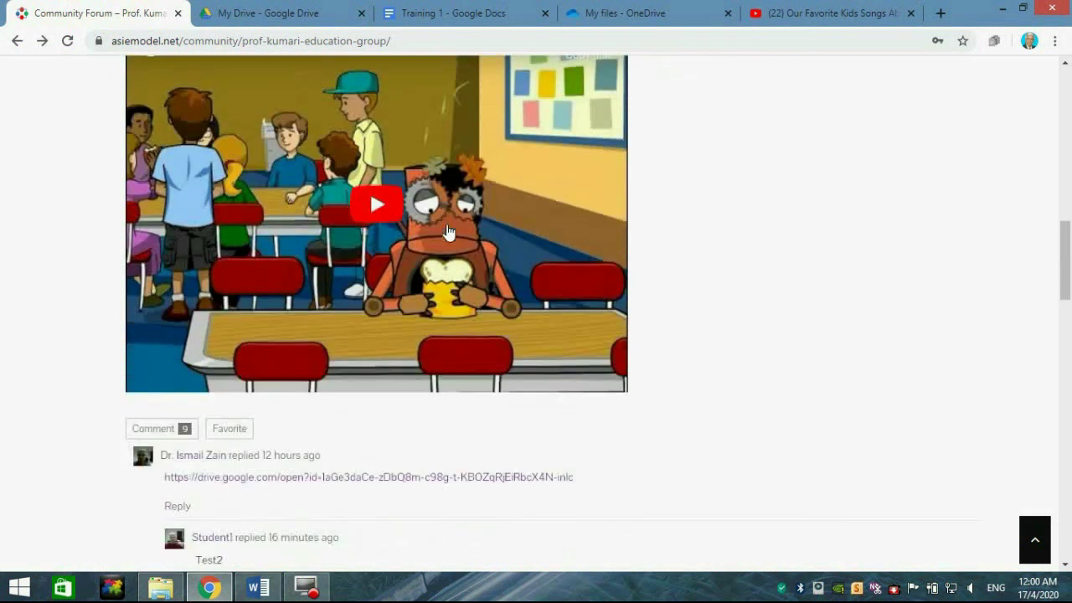
pyautogui.scroll(-2, 446, 242)
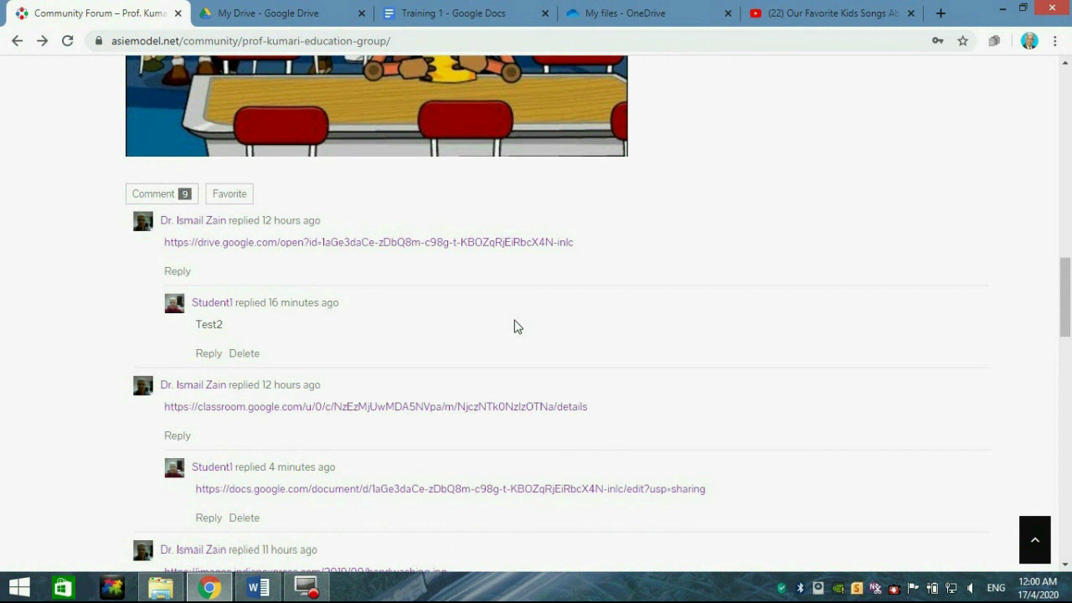
pyautogui.scroll(-2, 421, 285)
pyautogui.scroll(4, 426, 330)
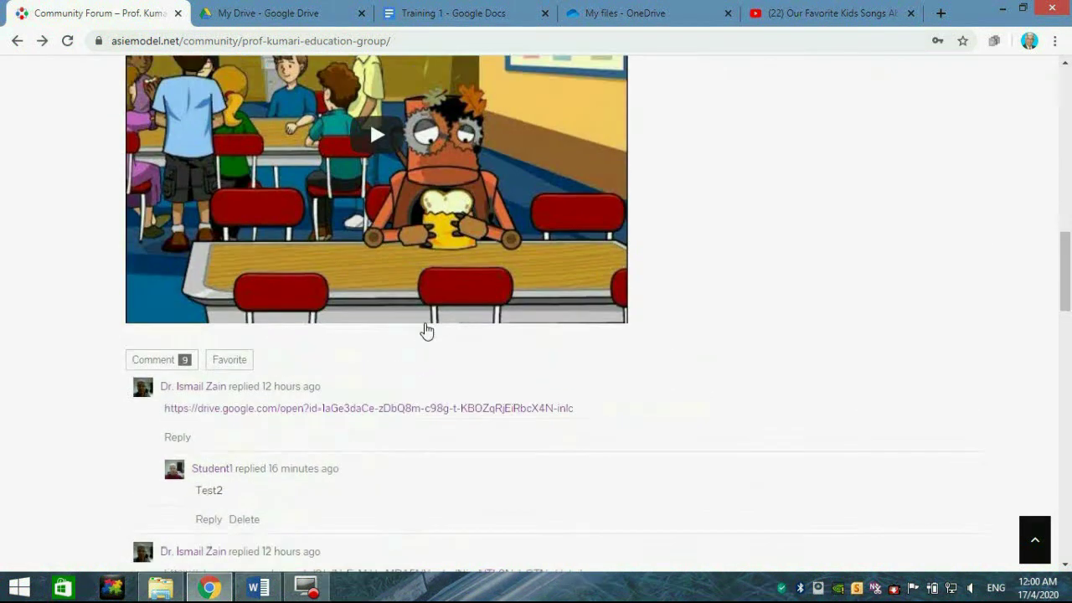
pyautogui.scroll(5, 426, 331)
pyautogui.scroll(-3, 369, 315)
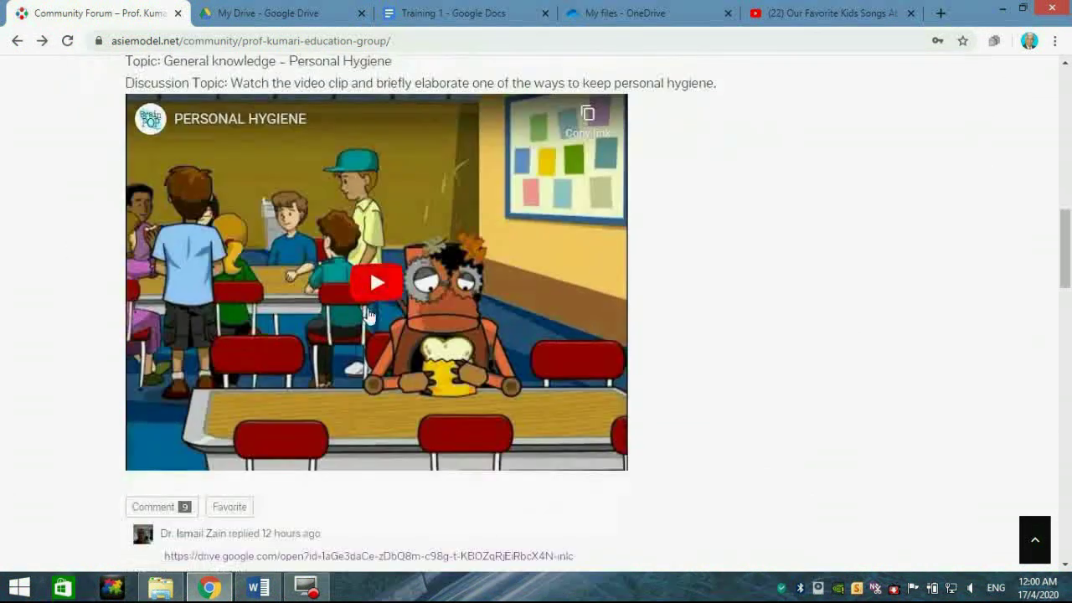